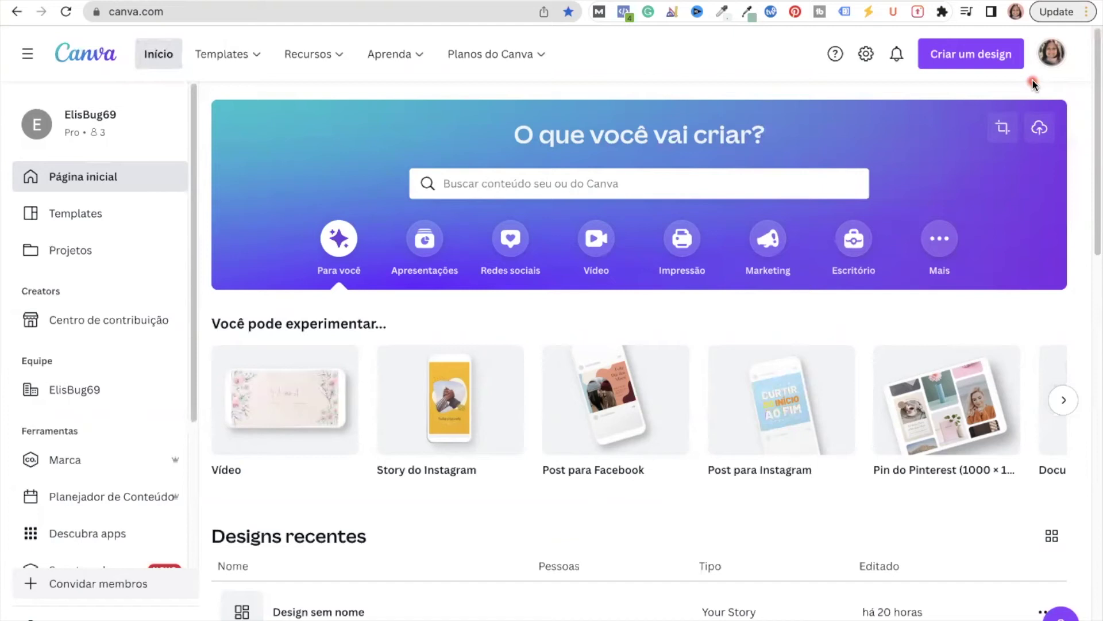
Create a new Post para Instagram design and bring up the uploaded images.
{"action": "left_click", "coordinate": [971, 57]}
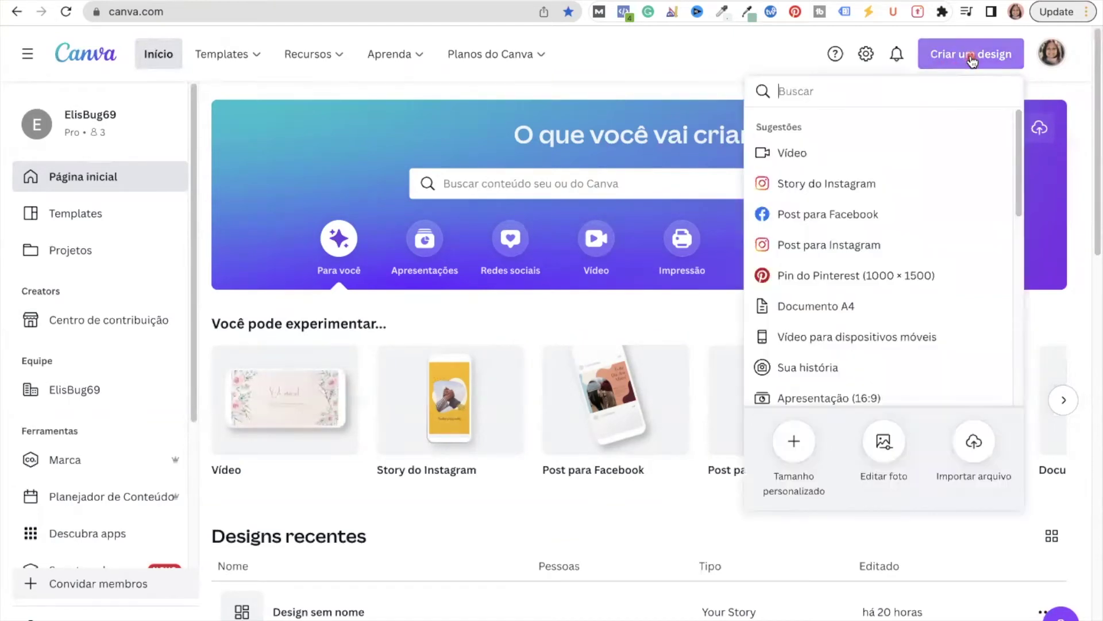
{"action": "left_click", "coordinate": [857, 254]}
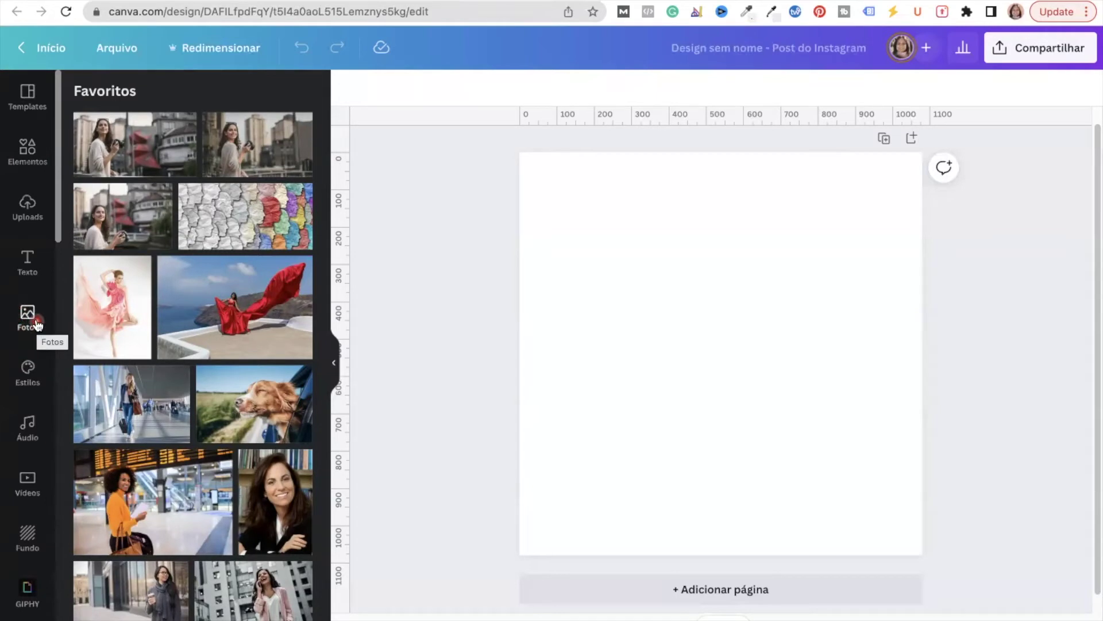
{"action": "left_click", "coordinate": [31, 214]}
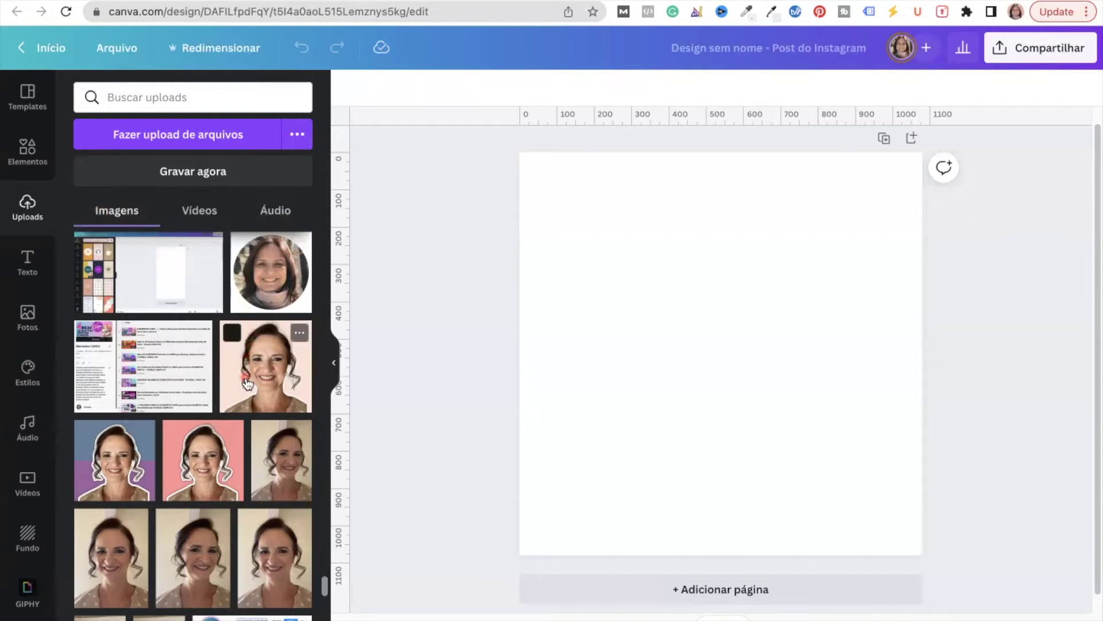
Add the circular frame from the Quadros elements and enlarge it until it nearly fills the page.
{"action": "left_click", "coordinate": [29, 152]}
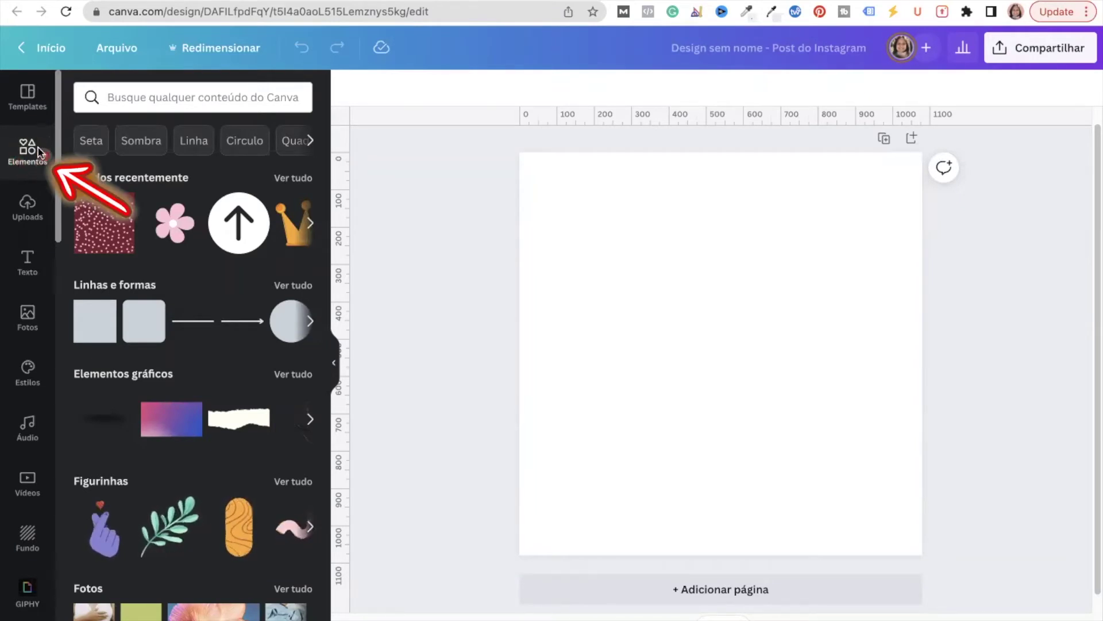
{"action": "scroll", "coordinate": [276, 256], "scroll_direction": "down", "scroll_amount": 5}
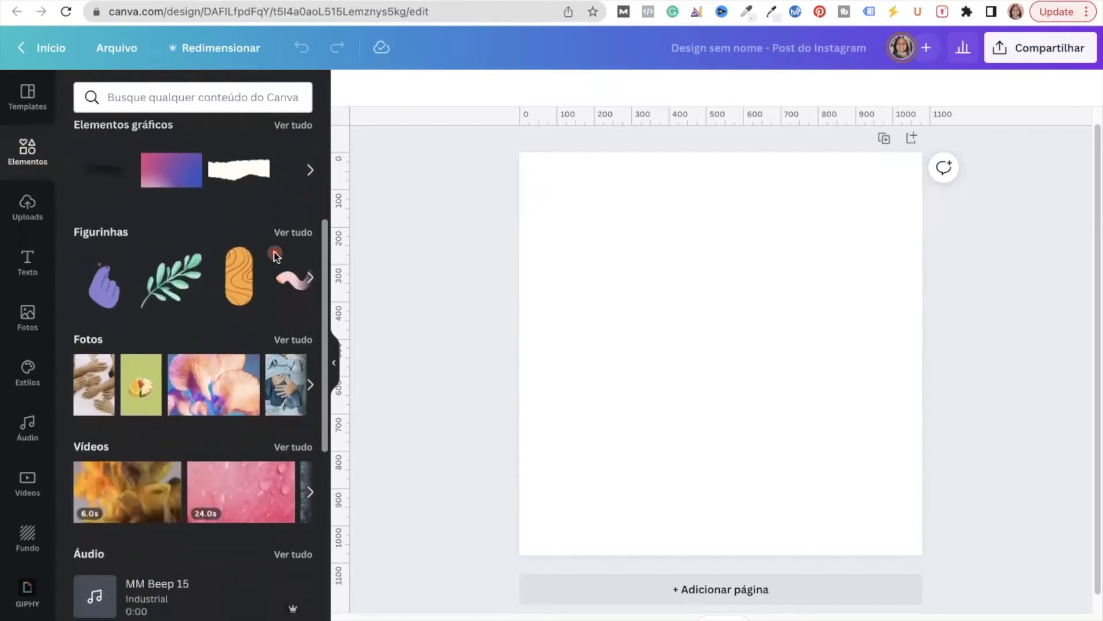
{"action": "scroll", "coordinate": [275, 253], "scroll_direction": "down", "scroll_amount": 8}
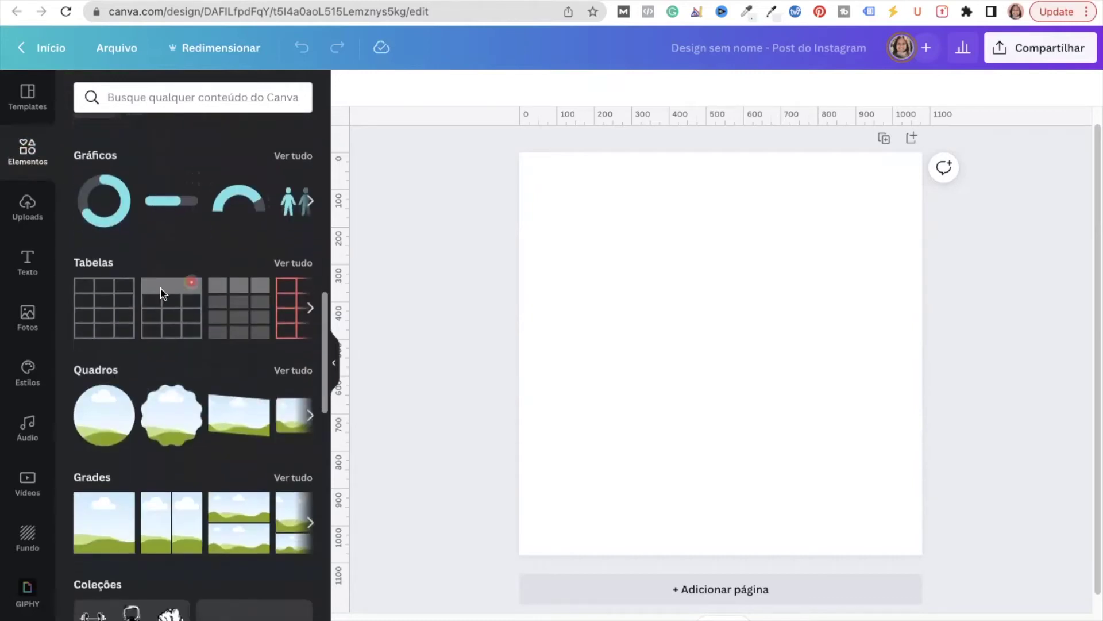
{"action": "left_click", "coordinate": [109, 424]}
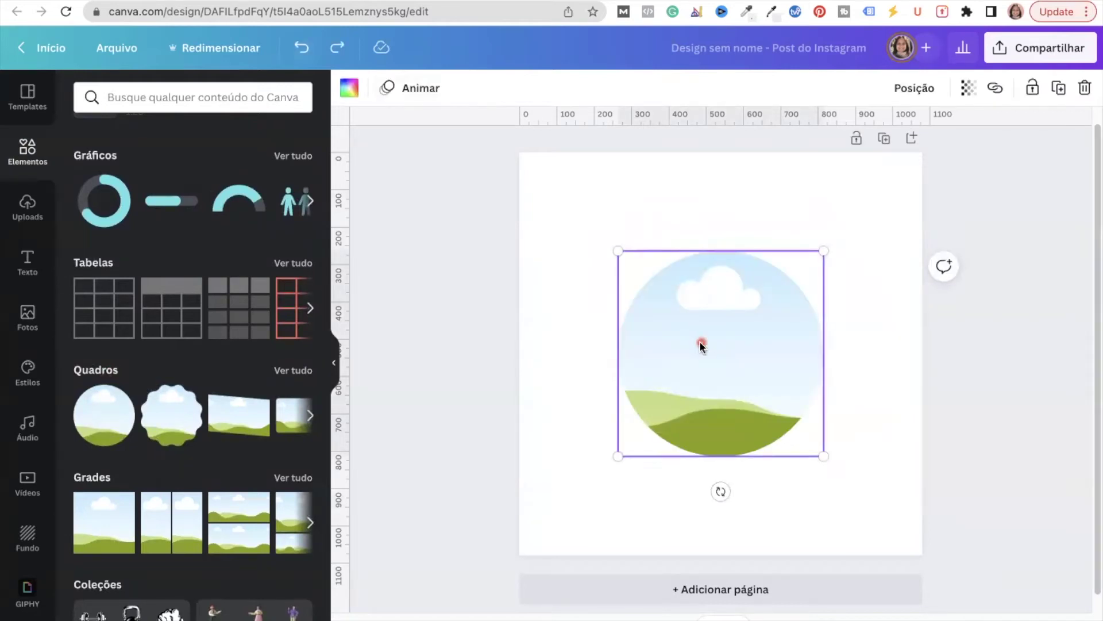
{"action": "left_click_drag", "start_coordinate": [616, 249], "coordinate": [530, 175]}
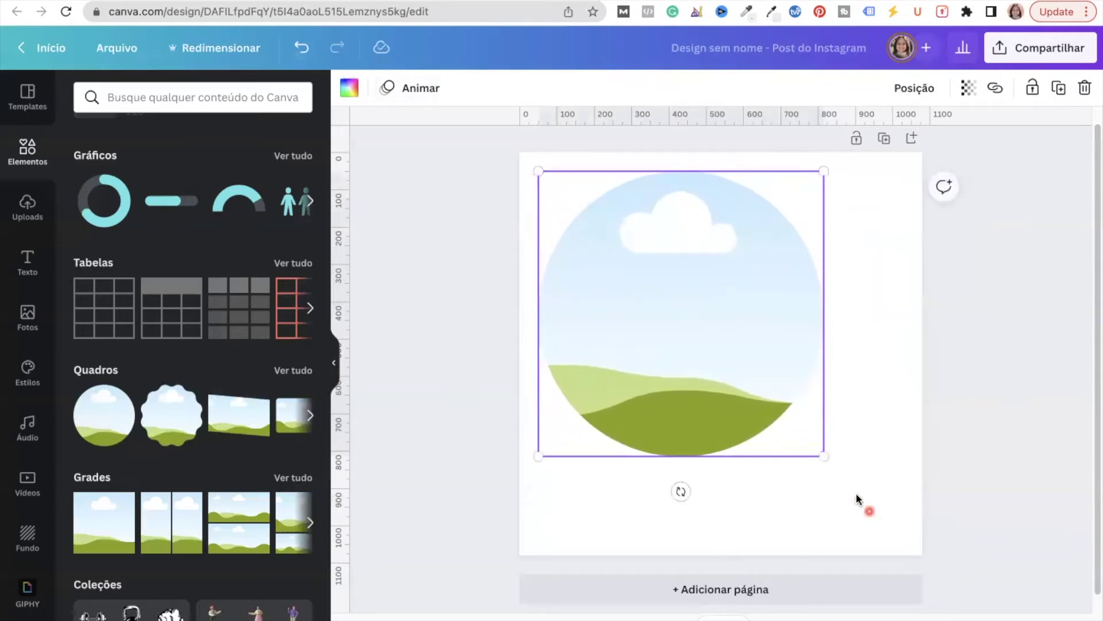
{"action": "left_click_drag", "start_coordinate": [824, 456], "coordinate": [910, 544]}
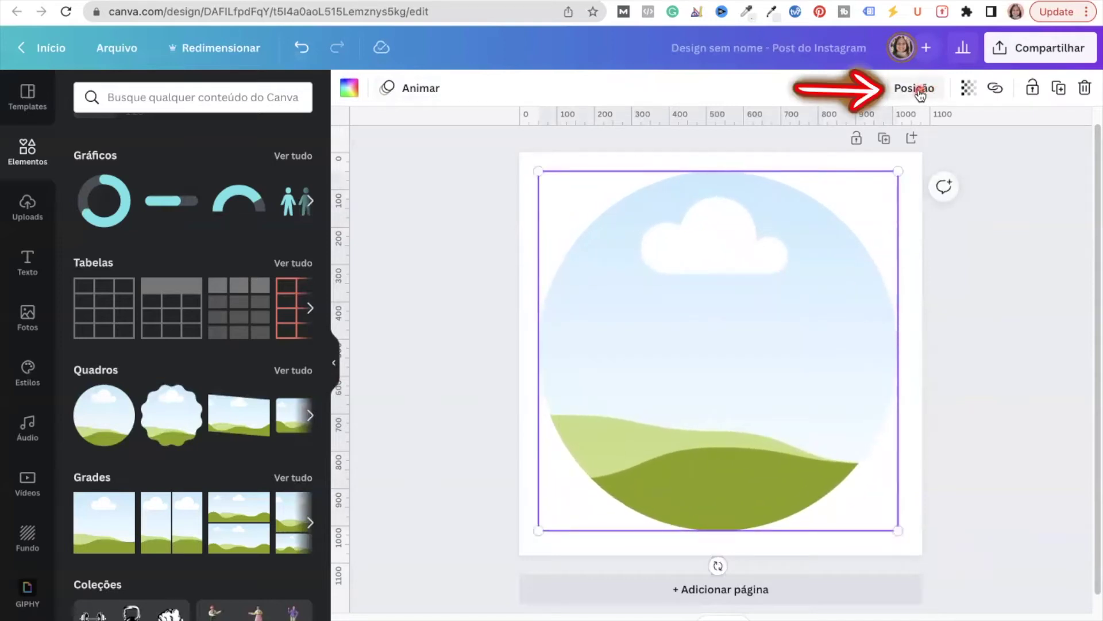
Centre the circular frame horizontally and vertically on the page and lock it in place.
{"action": "left_click", "coordinate": [918, 90]}
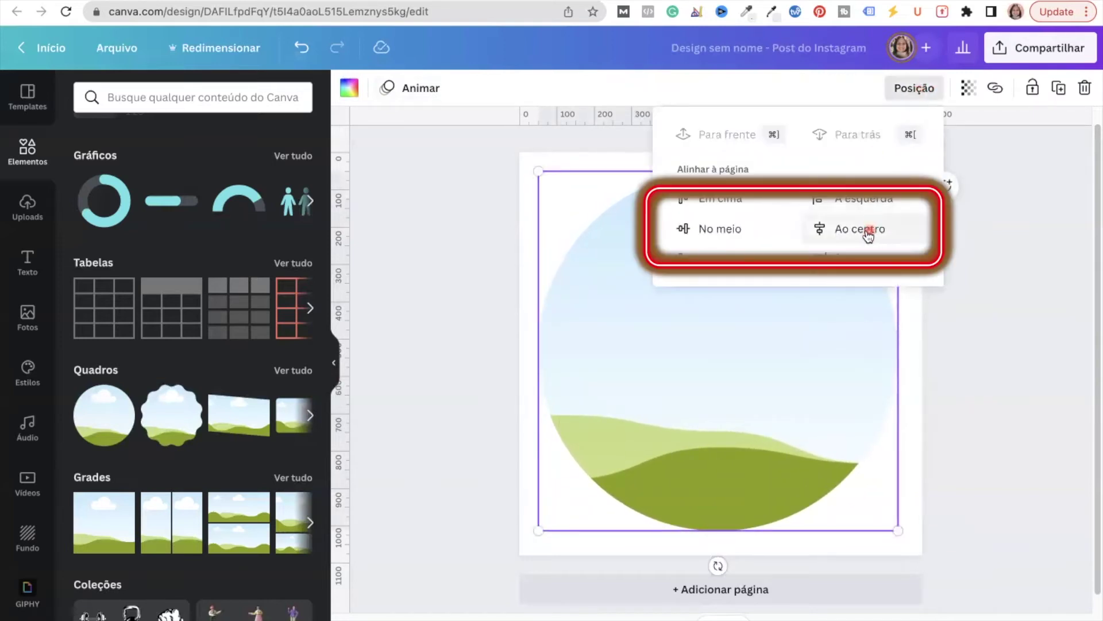
{"action": "left_click", "coordinate": [865, 236]}
{"action": "left_click", "coordinate": [727, 229]}
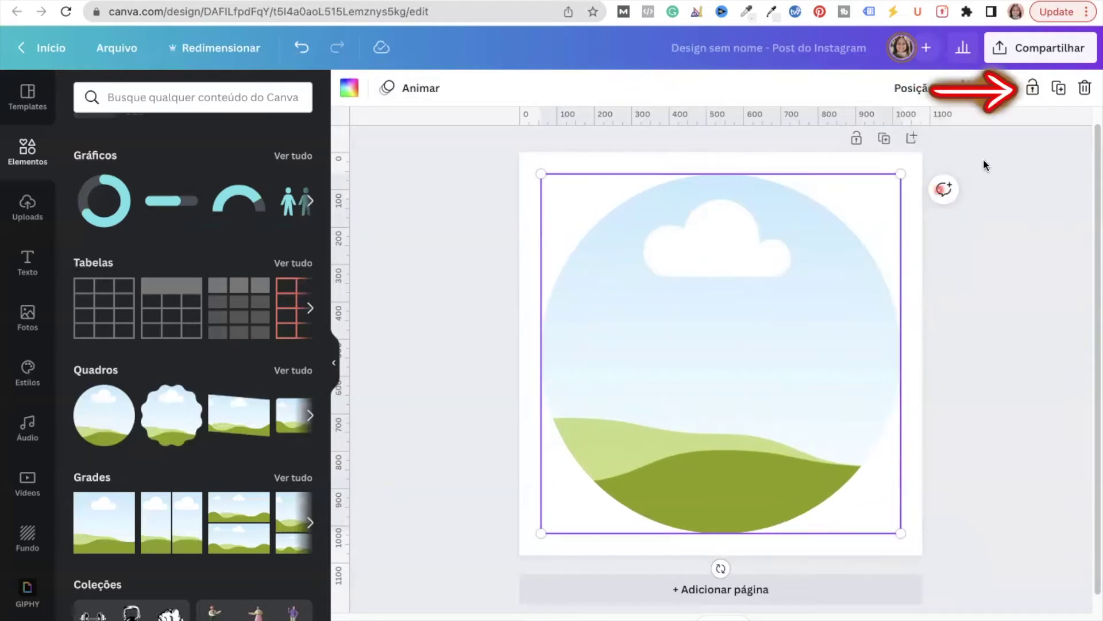
{"action": "left_click", "coordinate": [1033, 89]}
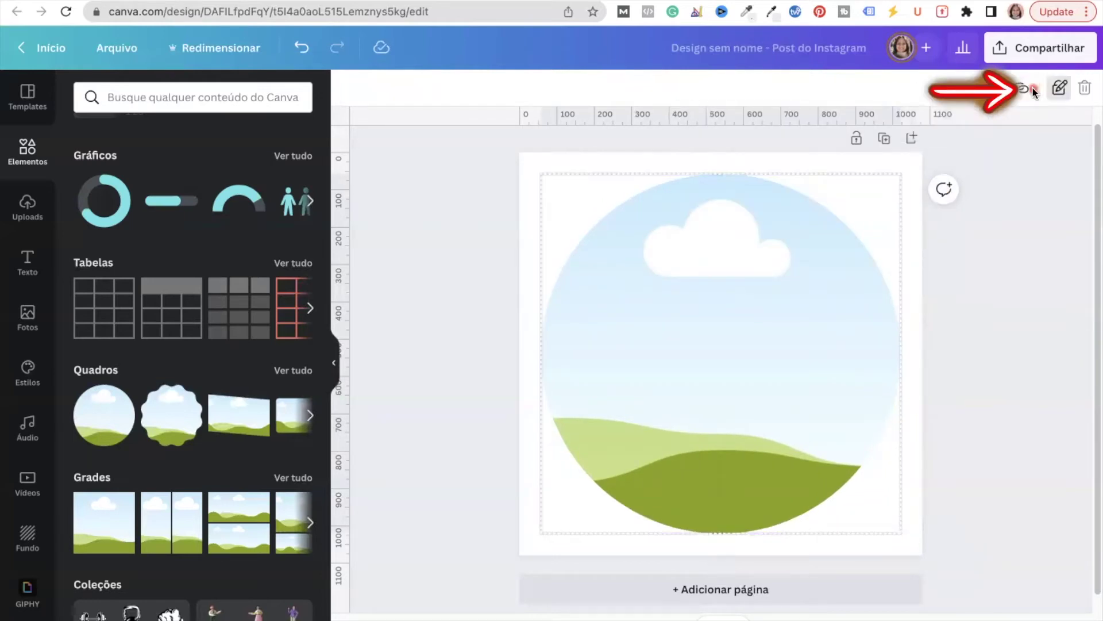
Fill the circular frame with the favourite photo of the woman before the red sculpture and enlarge it within the frame.
{"action": "key", "text": "ctrl+z"}
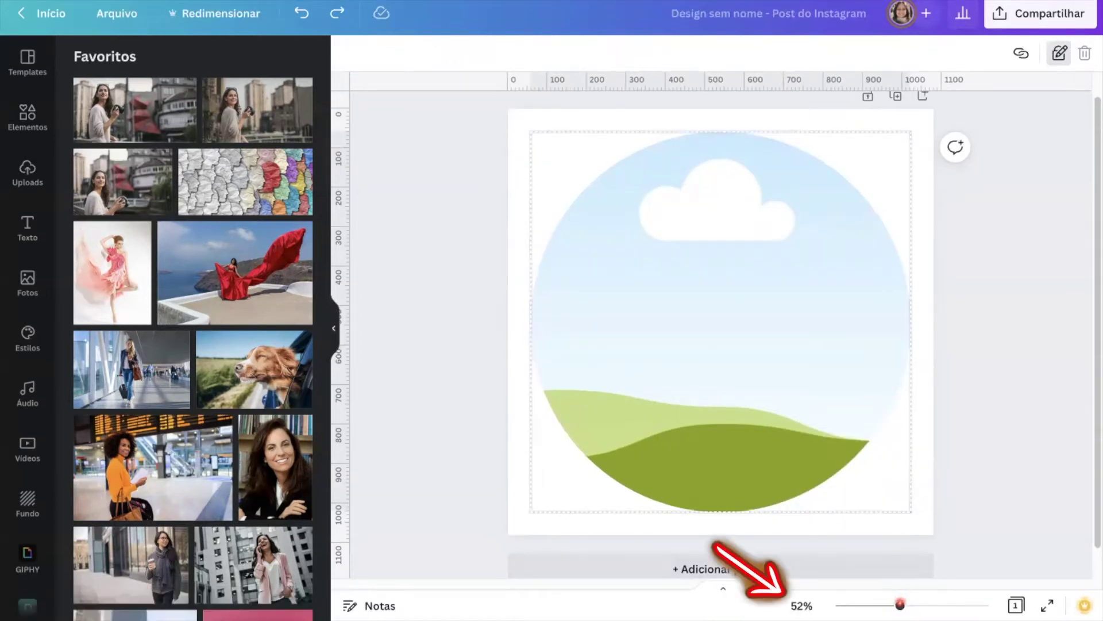
{"action": "left_click_drag", "start_coordinate": [900, 604], "coordinate": [880, 604]}
{"action": "left_click_drag", "start_coordinate": [125, 184], "coordinate": [628, 290]}
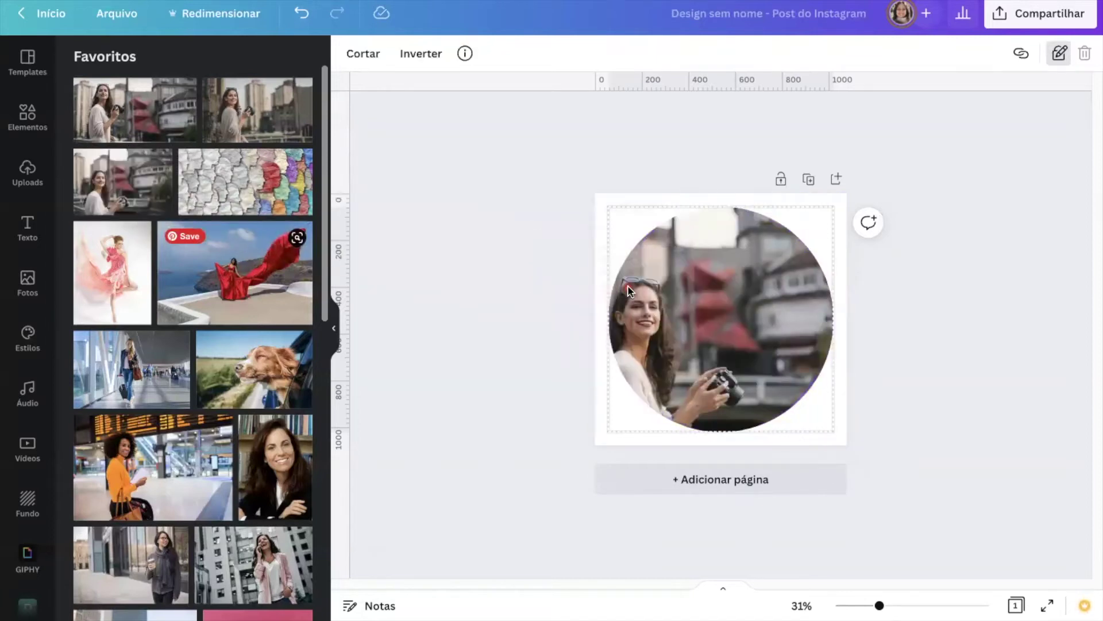
{"action": "double_click", "coordinate": [671, 303]}
{"action": "left_click_drag", "start_coordinate": [894, 208], "coordinate": [1047, 111]}
{"action": "key", "text": "Return"}
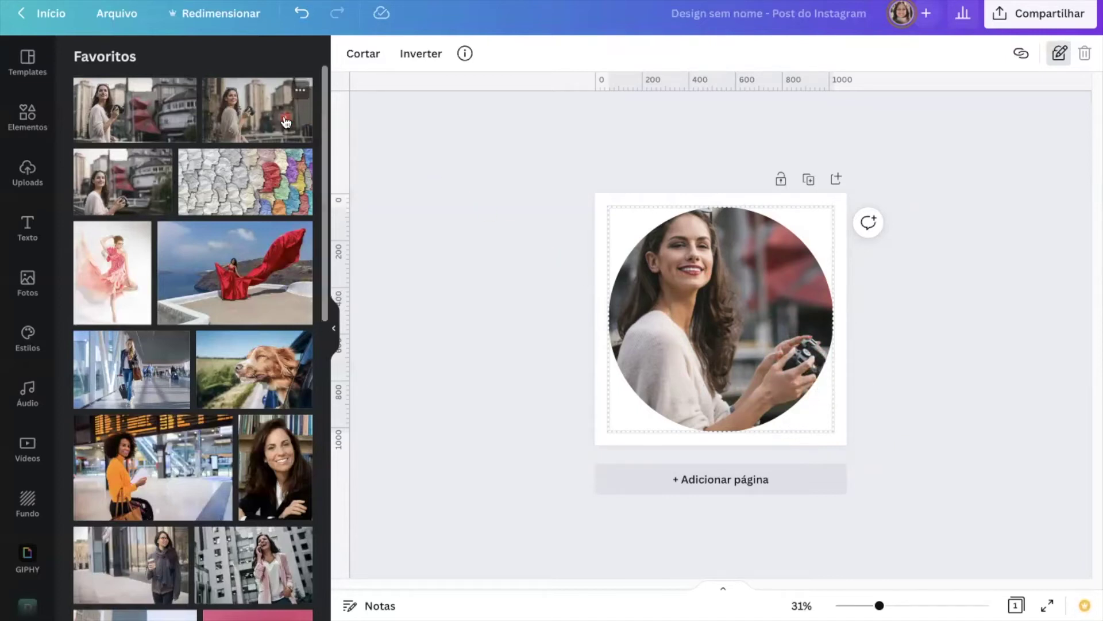
Replace the framed image with the favourite photo of the woman before pale buildings, enlarging and repositioning it so she fills the circle.
{"action": "left_click_drag", "start_coordinate": [279, 117], "coordinate": [742, 278]}
{"action": "double_click", "coordinate": [685, 282]}
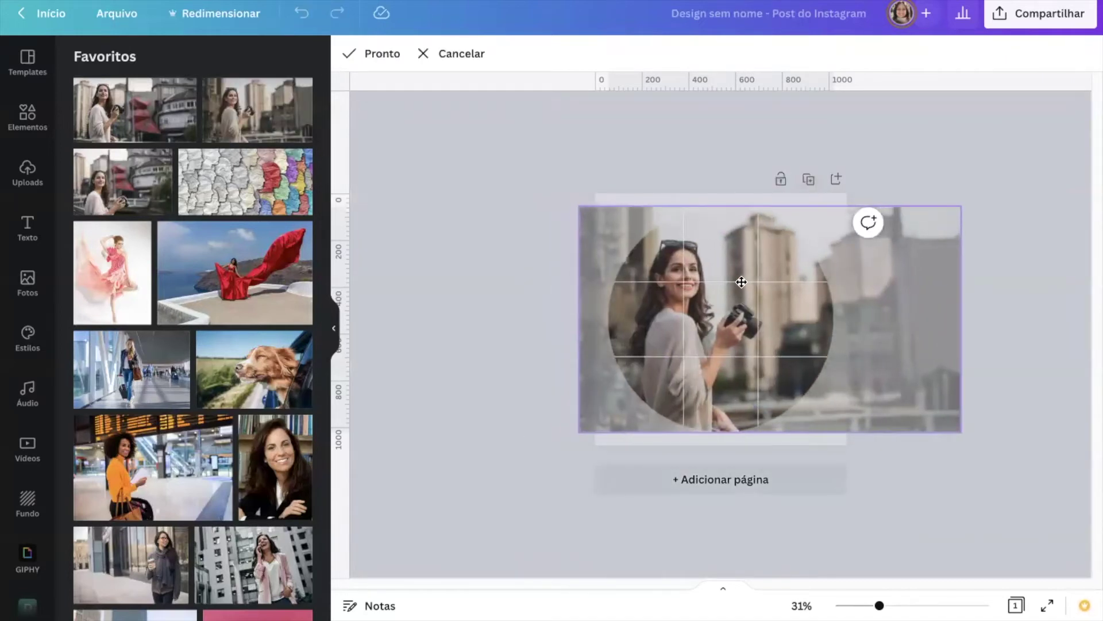
{"action": "left_click_drag", "start_coordinate": [961, 206], "coordinate": [1095, 109]}
{"action": "left_click_drag", "start_coordinate": [739, 320], "coordinate": [731, 374]}
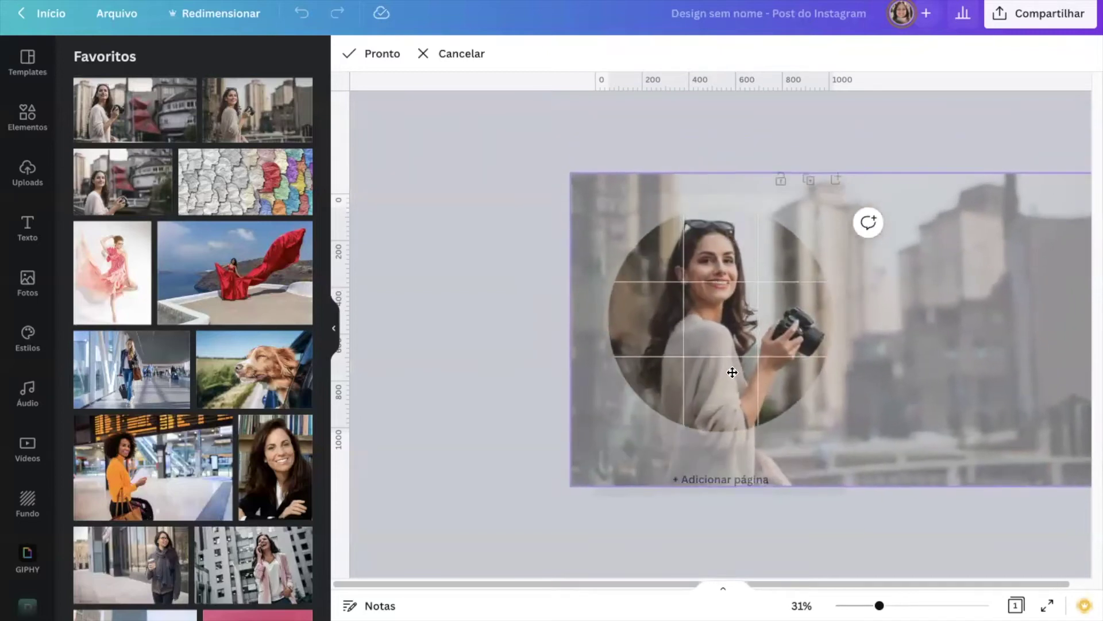
{"action": "key", "text": "Return"}
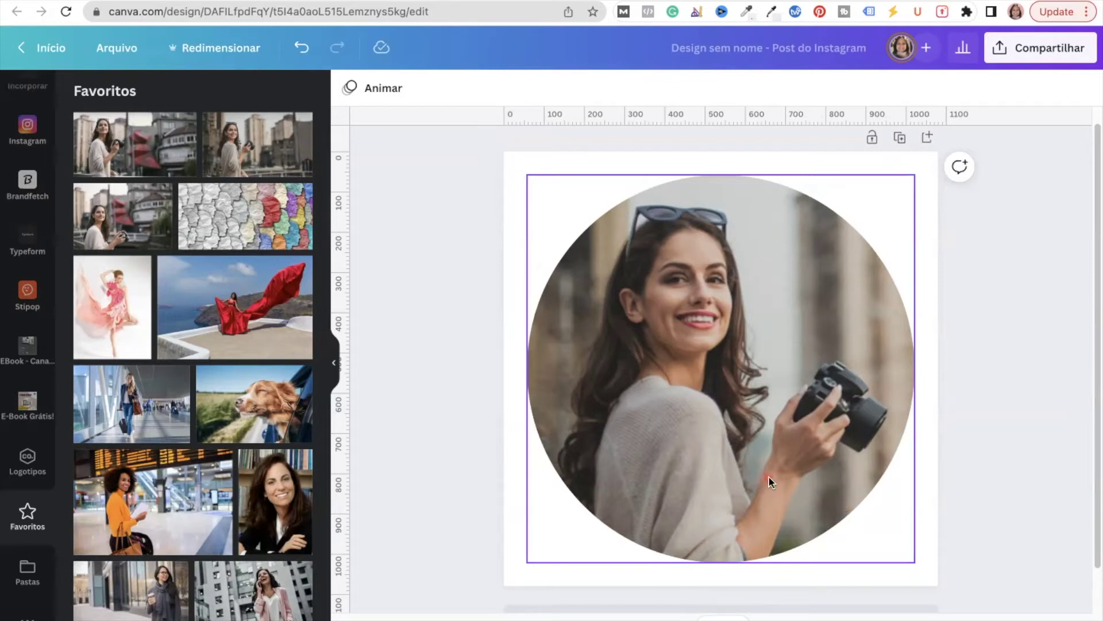
Add a second page and place the same favourite photo of the woman with the camera on it.
{"action": "left_click", "coordinate": [926, 136]}
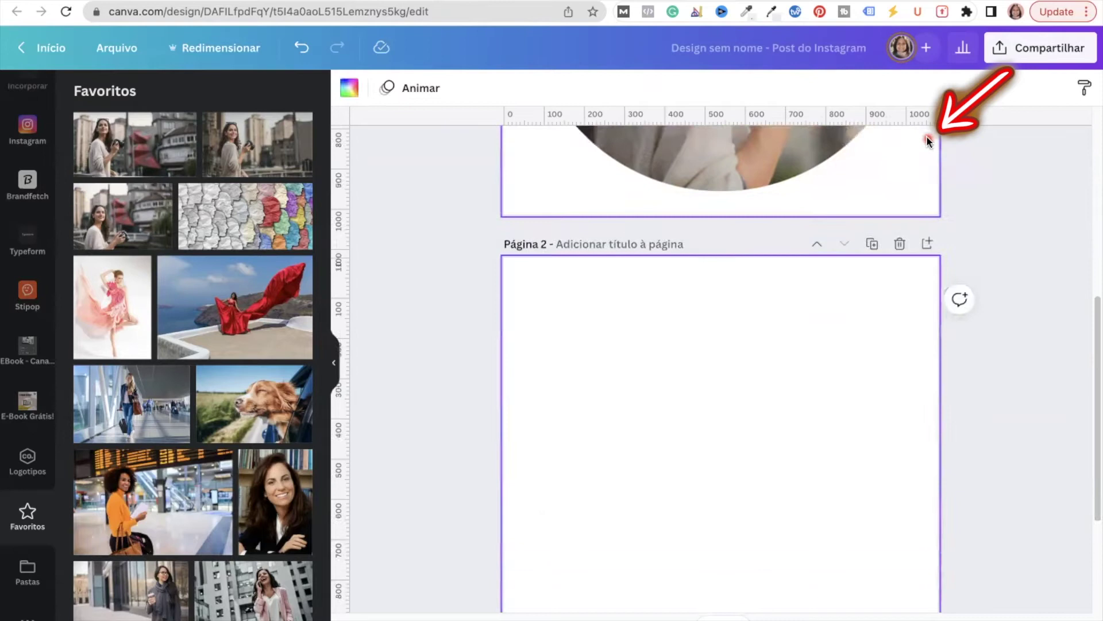
{"action": "left_click", "coordinate": [257, 155]}
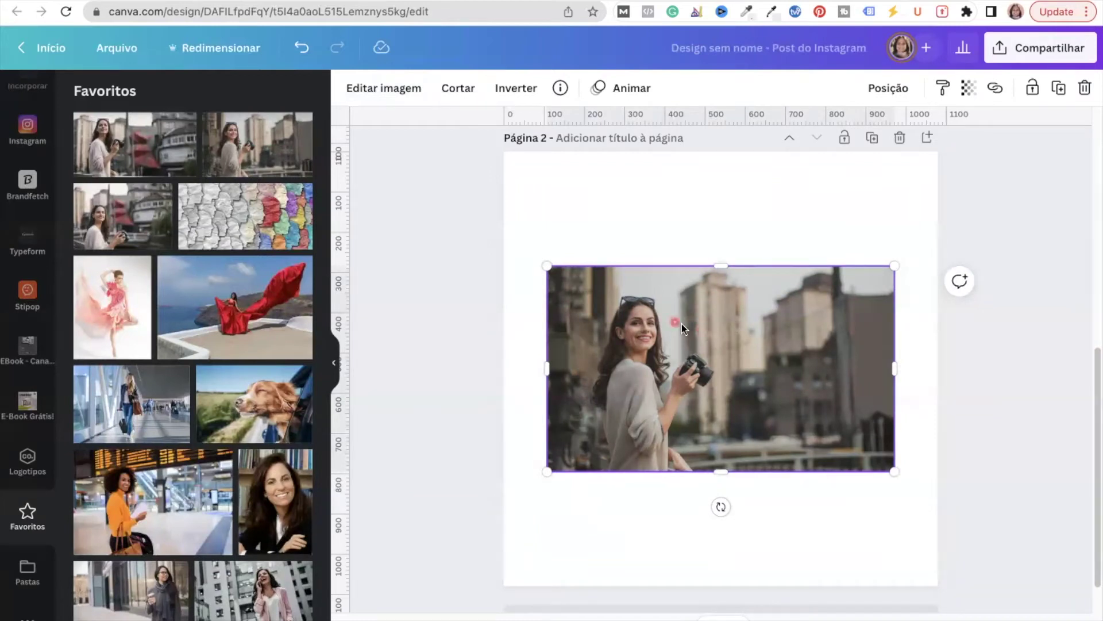
Remove the background from the page 2 photo with Removedor de Fundo and apply the result.
{"action": "left_click", "coordinate": [397, 101]}
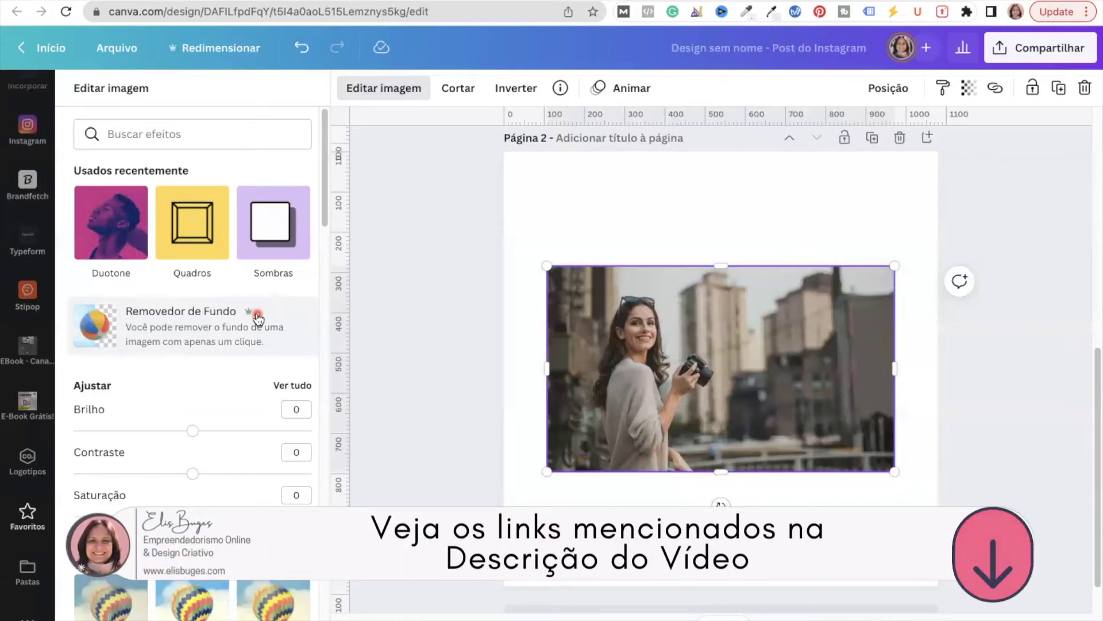
{"action": "left_click", "coordinate": [192, 326]}
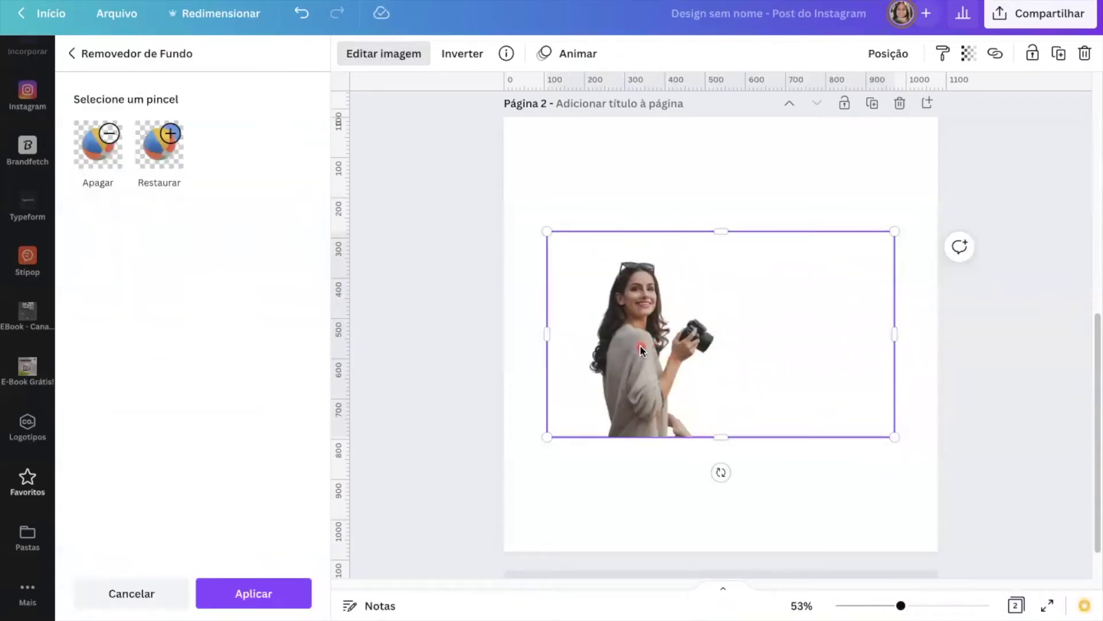
{"action": "left_click", "coordinate": [270, 595]}
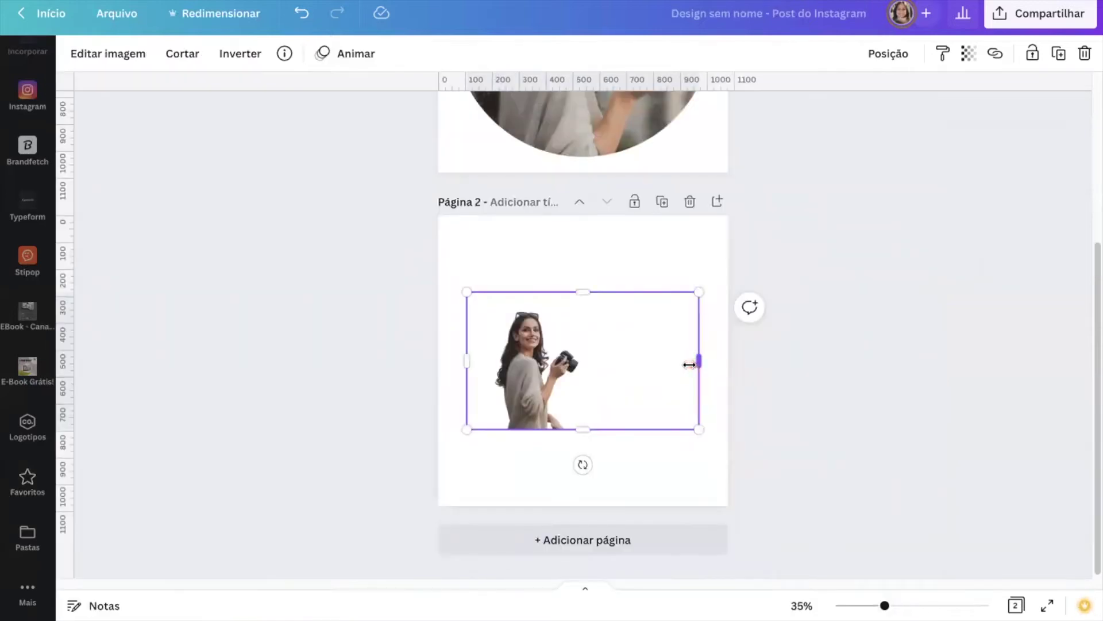
Crop the empty sides of the cut-out woman, then enlarge and position her to fill page 2, extending past its lower edge.
{"action": "left_click_drag", "start_coordinate": [696, 361], "coordinate": [593, 364]}
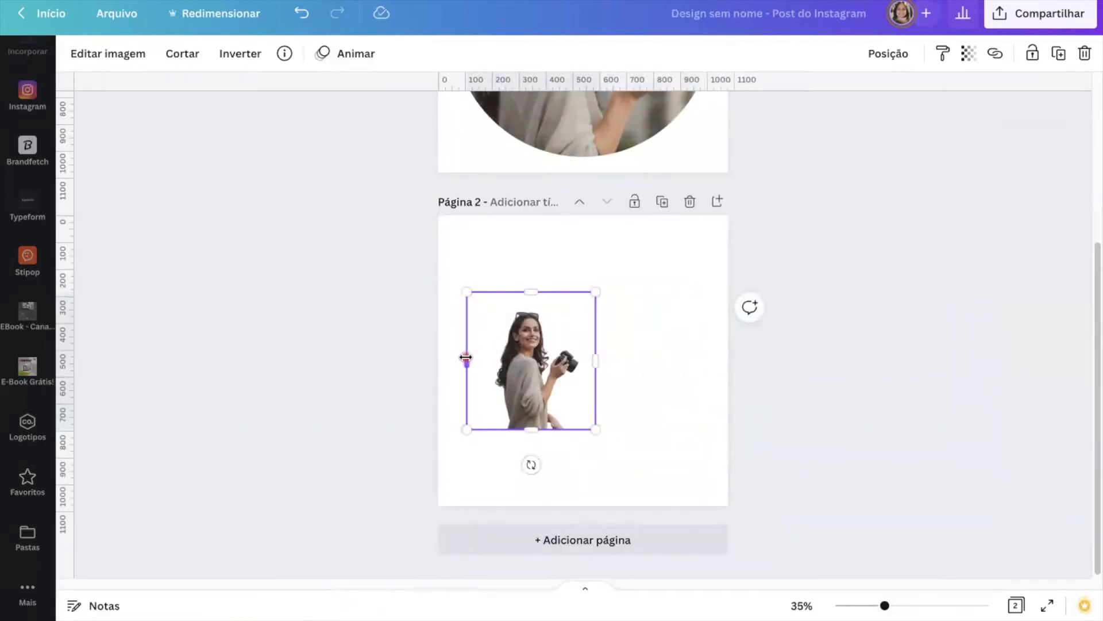
{"action": "left_click_drag", "start_coordinate": [466, 357], "coordinate": [480, 358]}
{"action": "left_click_drag", "start_coordinate": [601, 291], "coordinate": [711, 223]}
{"action": "left_click_drag", "start_coordinate": [687, 428], "coordinate": [802, 561]}
{"action": "left_click_drag", "start_coordinate": [674, 475], "coordinate": [595, 423]}
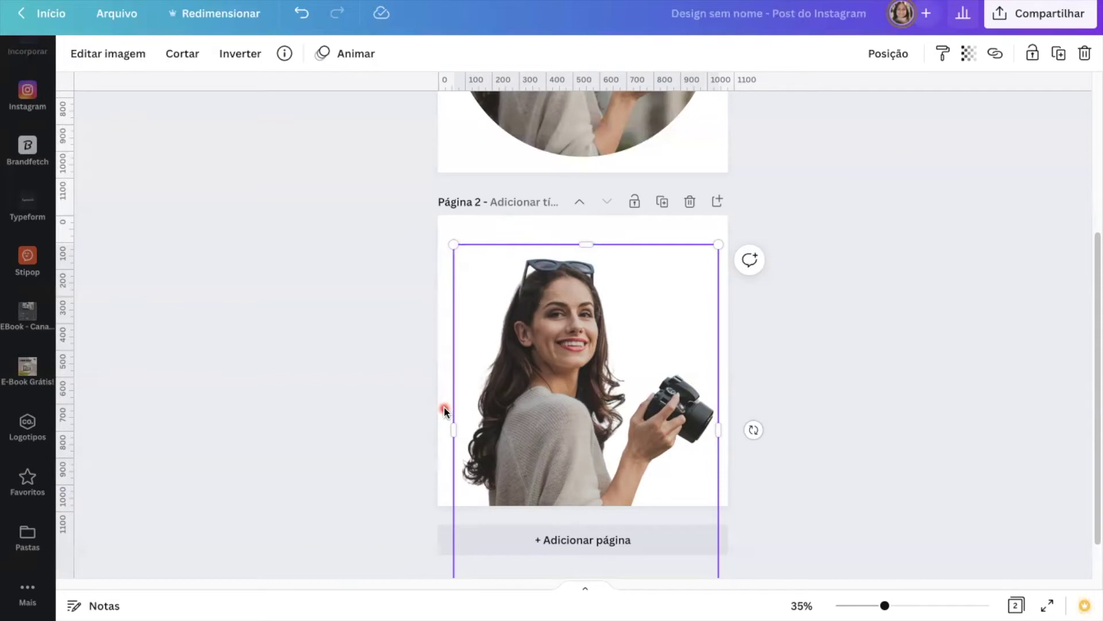
Try several palette colours on the page 2 background and set it to the coral colour #EF6F6A.
{"action": "left_click", "coordinate": [454, 227]}
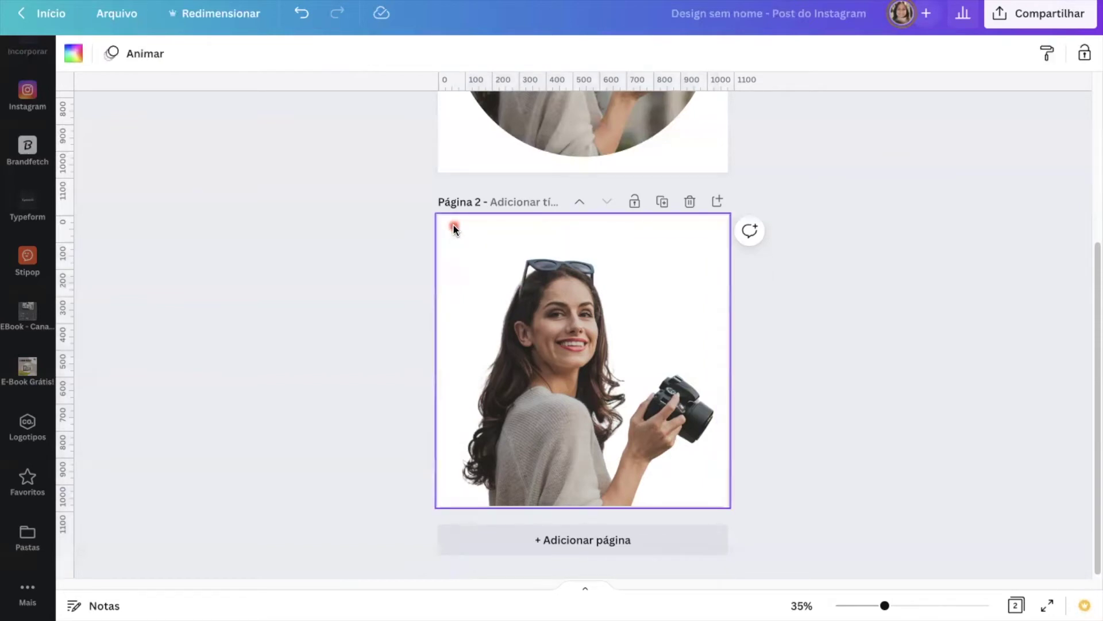
{"action": "left_click", "coordinate": [73, 55]}
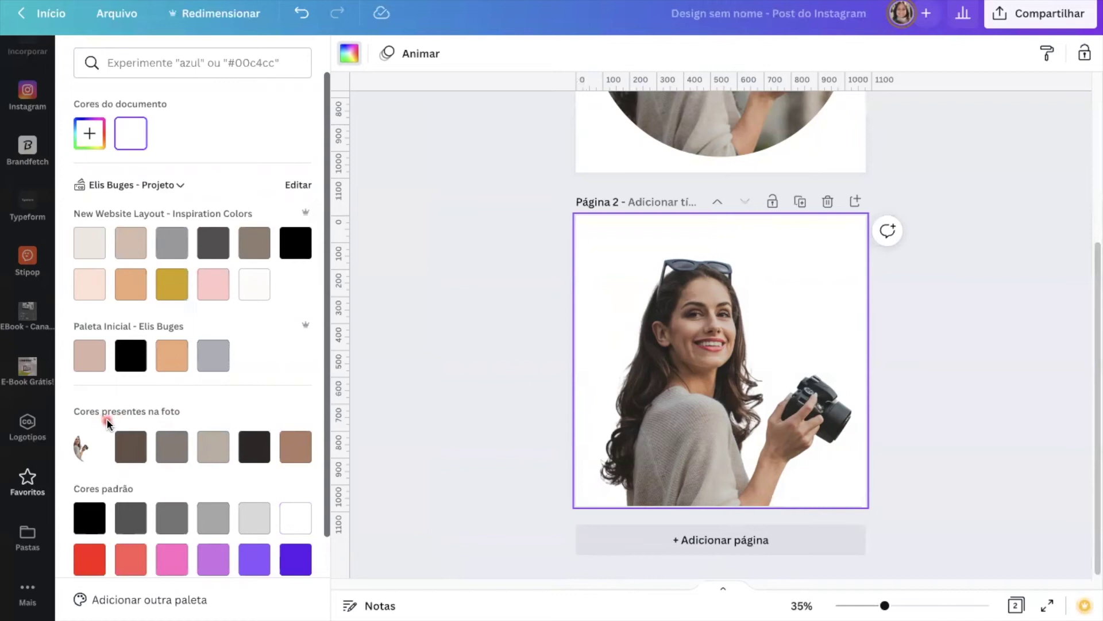
{"action": "left_click", "coordinate": [297, 449]}
{"action": "left_click", "coordinate": [214, 447]}
{"action": "left_click", "coordinate": [94, 289]}
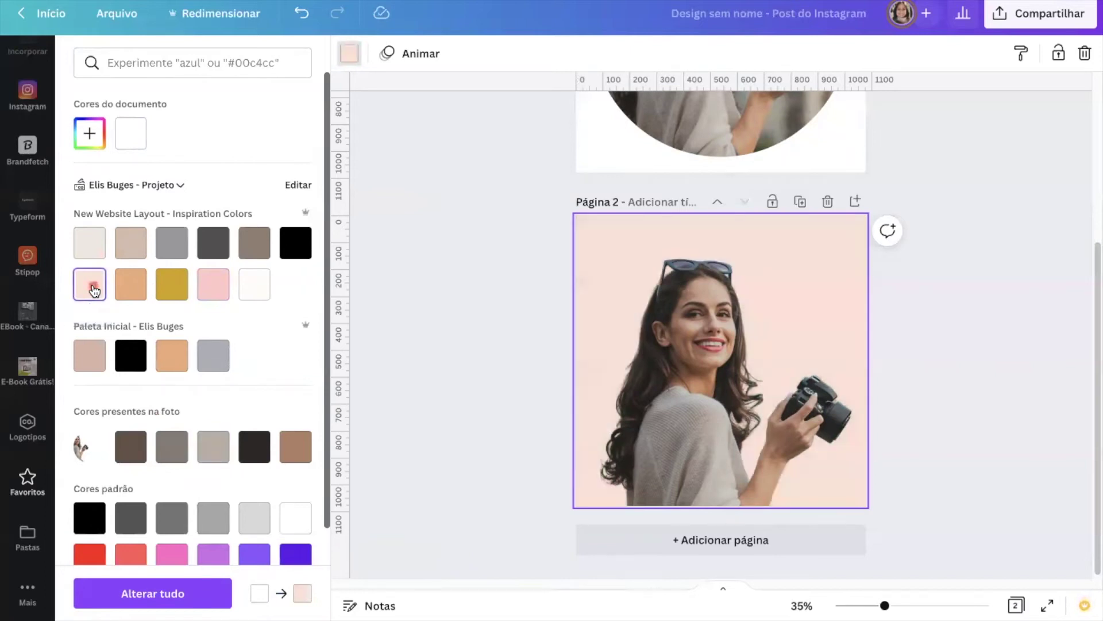
{"action": "left_click", "coordinate": [213, 287]}
{"action": "left_click", "coordinate": [165, 293]}
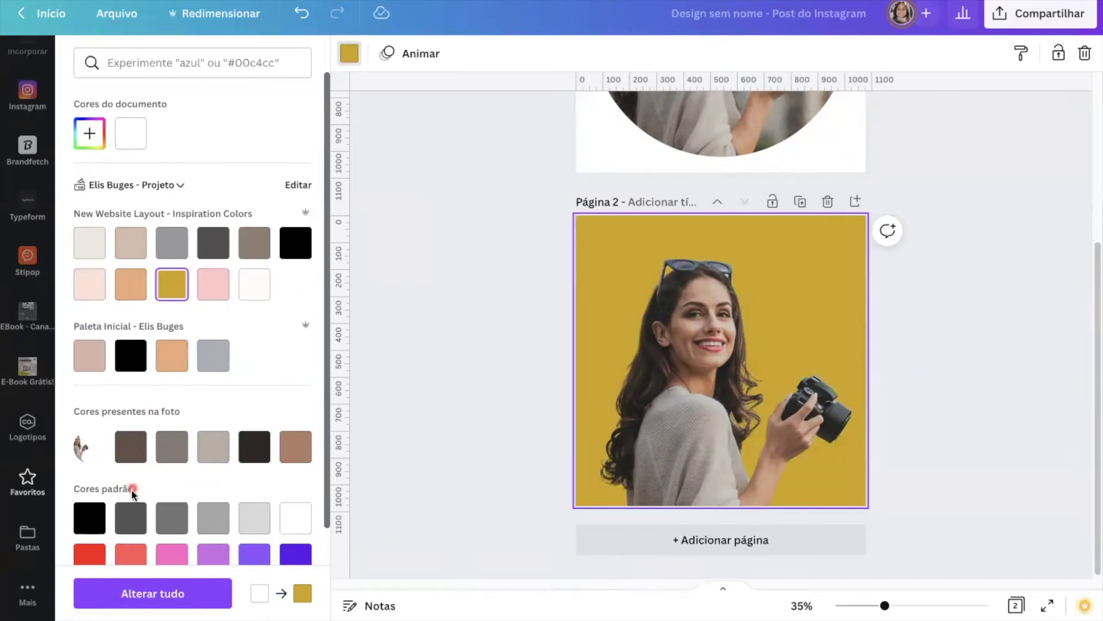
{"action": "left_click", "coordinate": [88, 140]}
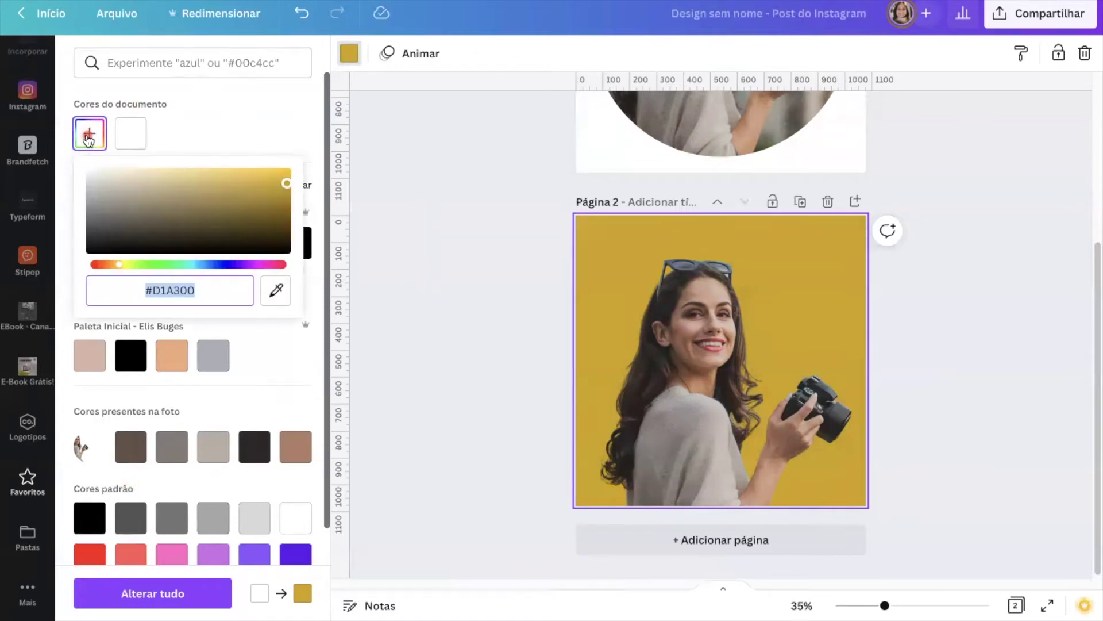
{"action": "type", "text": "#EF6F6A"}
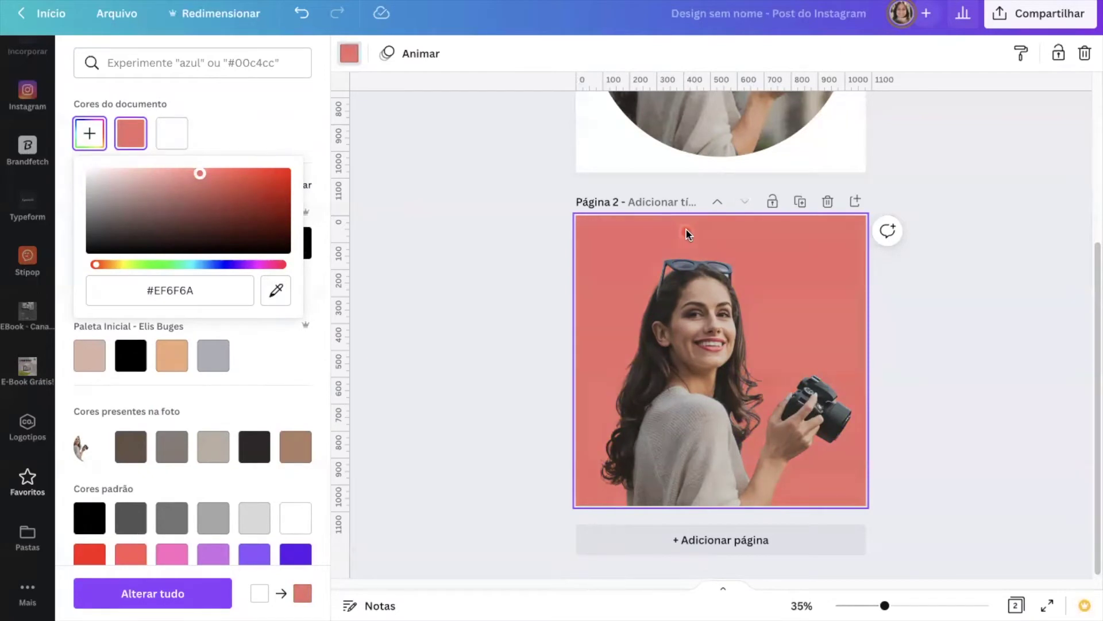
{"action": "left_click", "coordinate": [537, 319]}
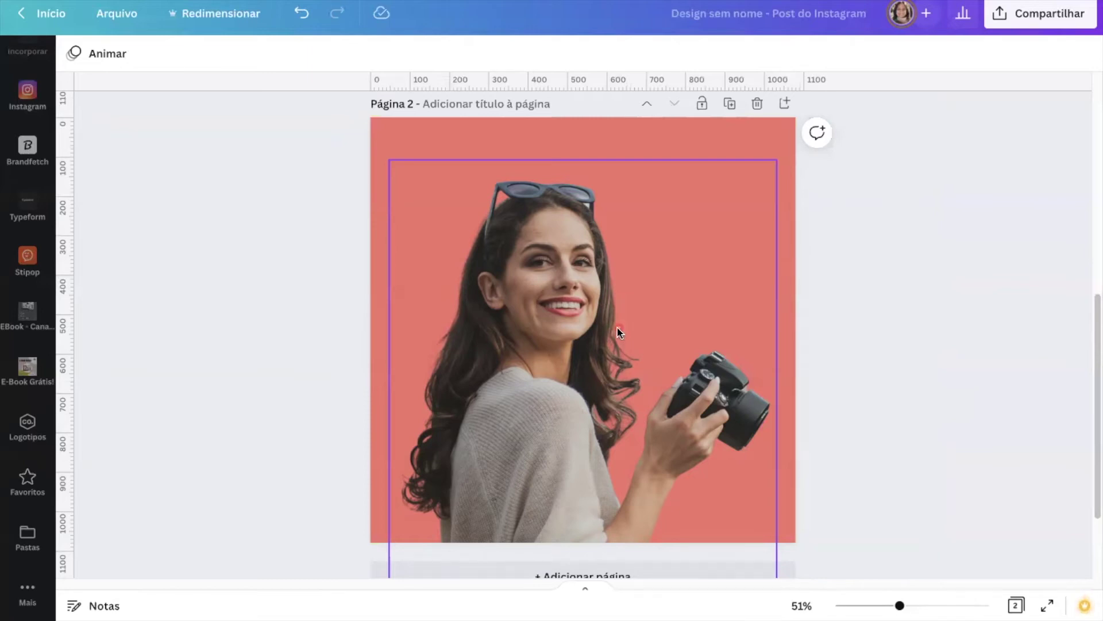
Slightly raise the cut-out photo's brightness, contrast and saturation, and increase one of the further image adjustments.
{"action": "left_click", "coordinate": [617, 329]}
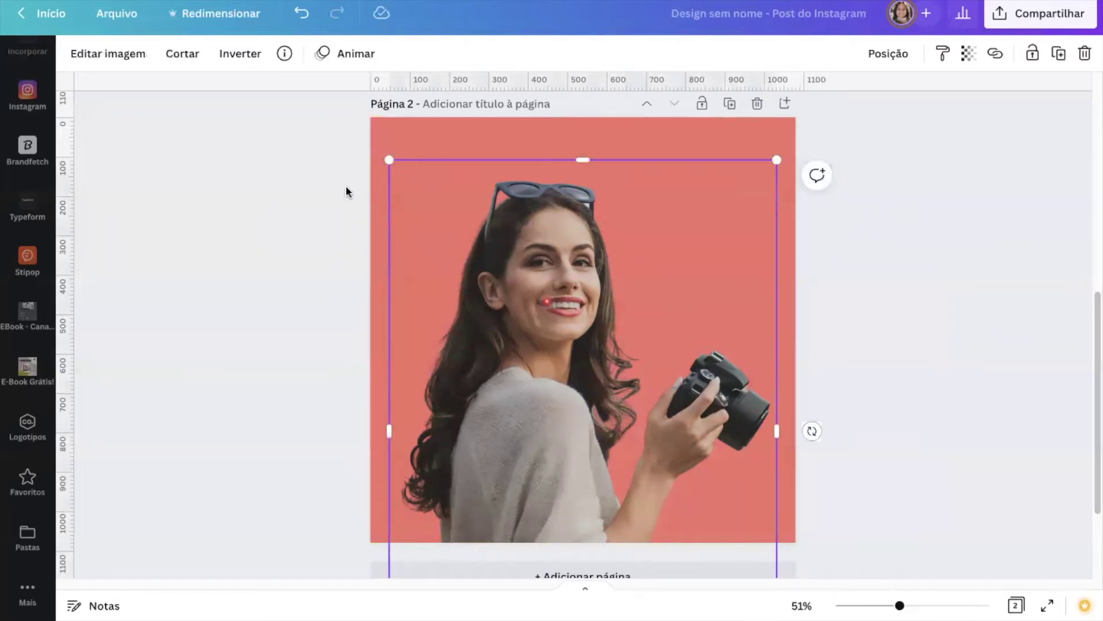
{"action": "left_click", "coordinate": [113, 55]}
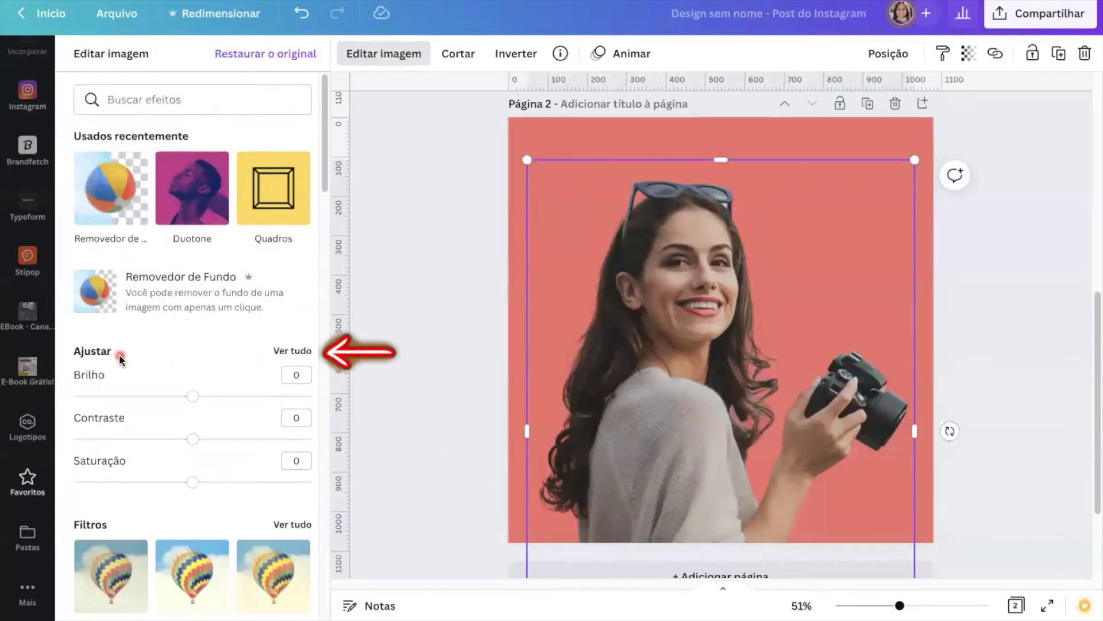
{"action": "left_click", "coordinate": [301, 352]}
{"action": "left_click_drag", "start_coordinate": [192, 119], "coordinate": [217, 120]}
{"action": "left_click_drag", "start_coordinate": [193, 164], "coordinate": [217, 164]}
{"action": "left_click_drag", "start_coordinate": [195, 208], "coordinate": [205, 208]}
{"action": "left_click_drag", "start_coordinate": [75, 464], "coordinate": [104, 464]}
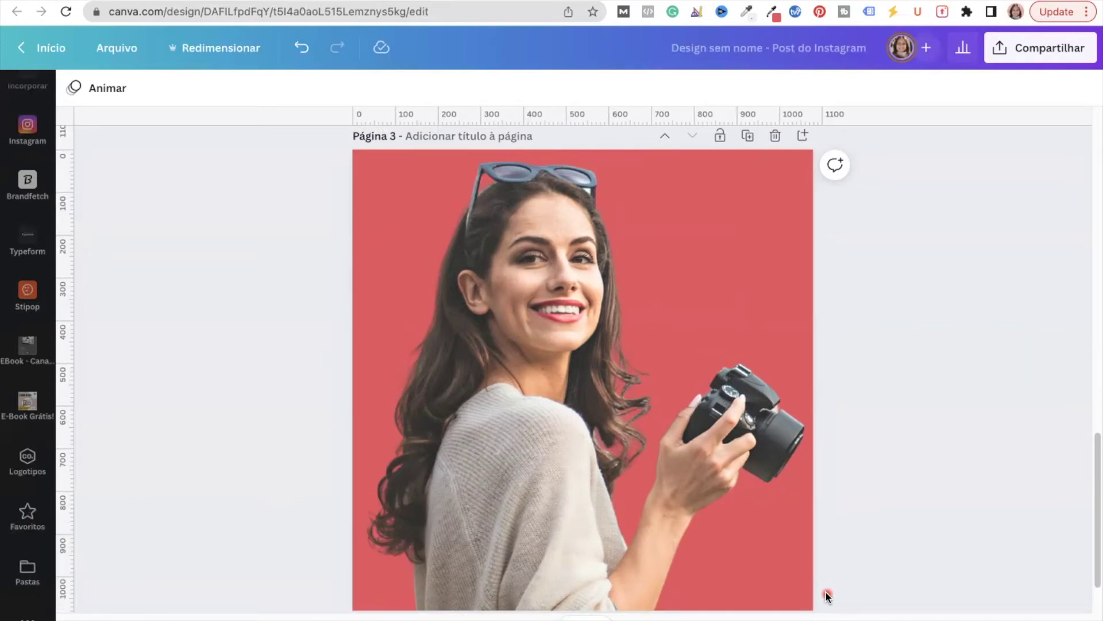
Duplicate page 3 and give the cut-out woman on the new page the Brilhante effect from Sombras.
{"action": "left_click", "coordinate": [749, 140]}
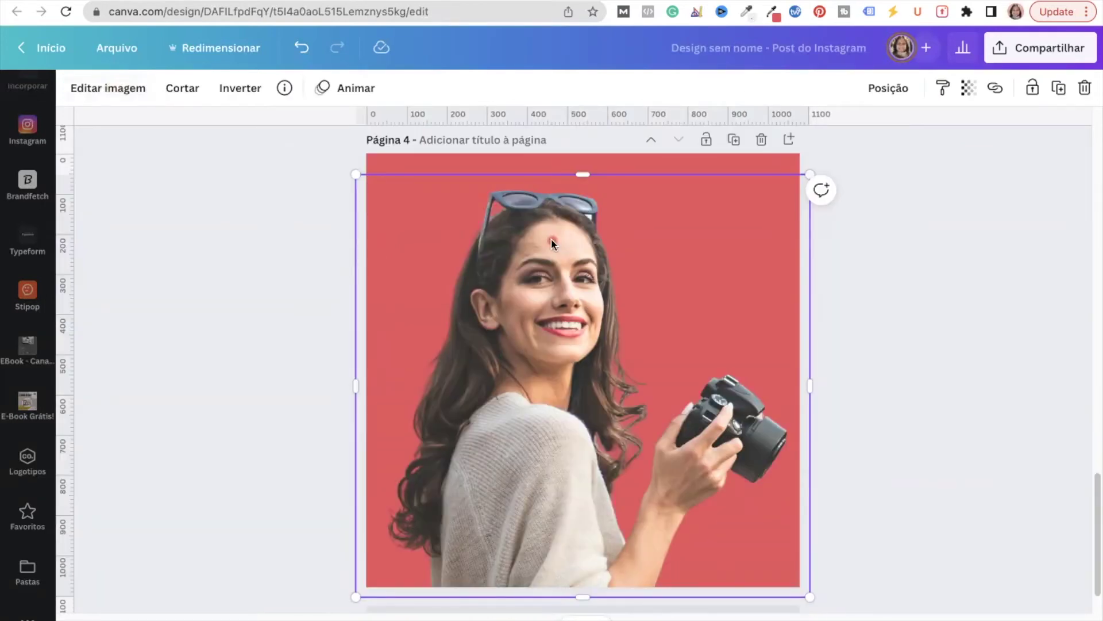
{"action": "left_click", "coordinate": [114, 92]}
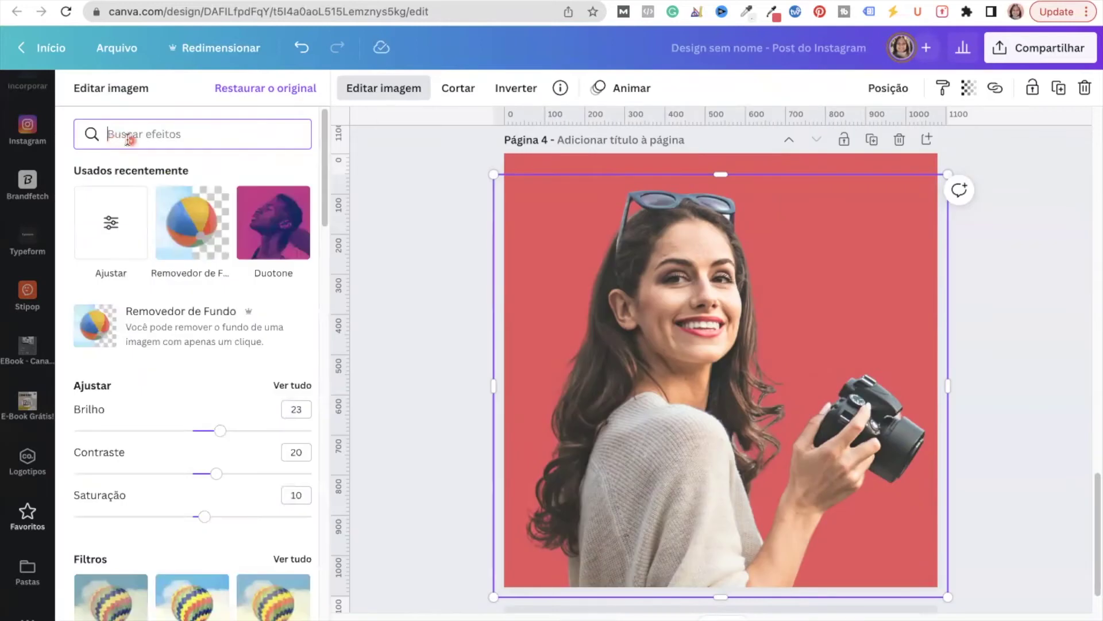
{"action": "type", "text": "Sombras"}
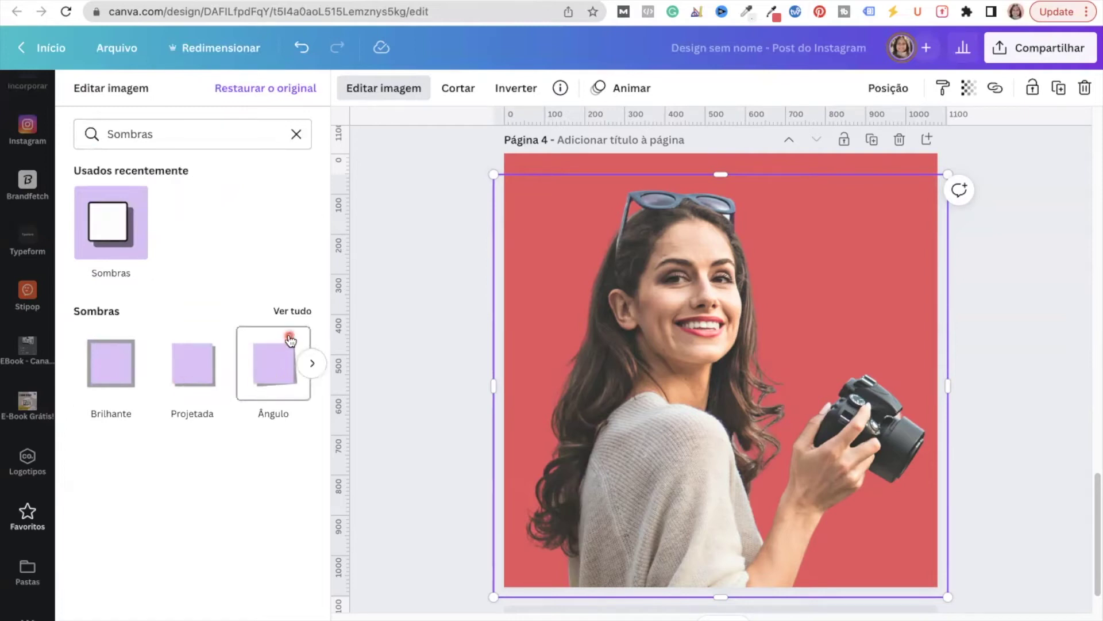
{"action": "left_click", "coordinate": [289, 313]}
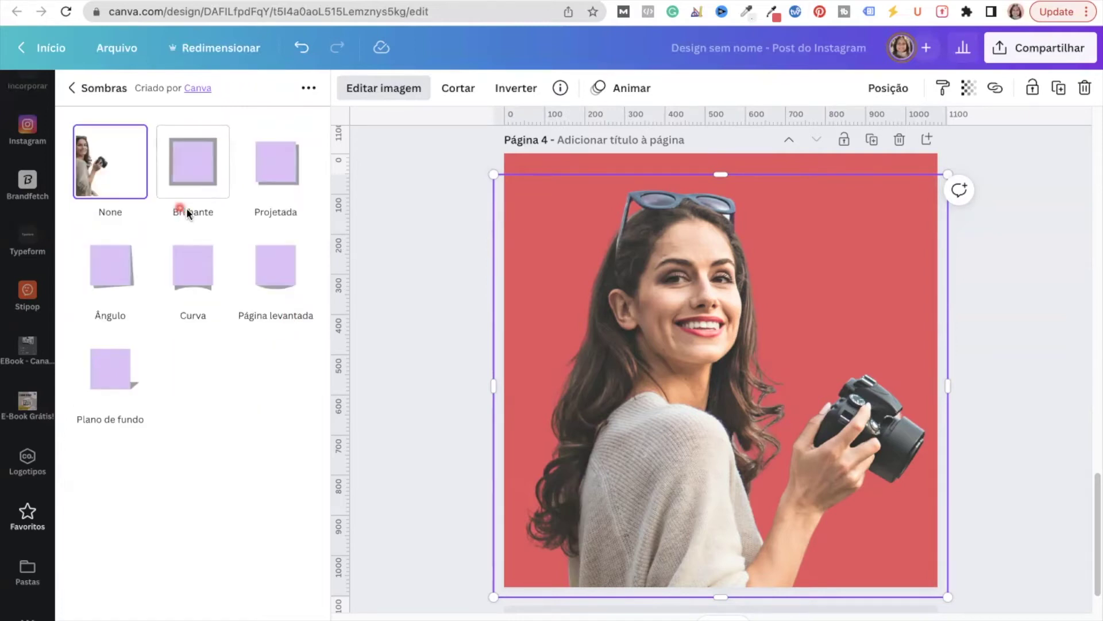
{"action": "left_click", "coordinate": [199, 177]}
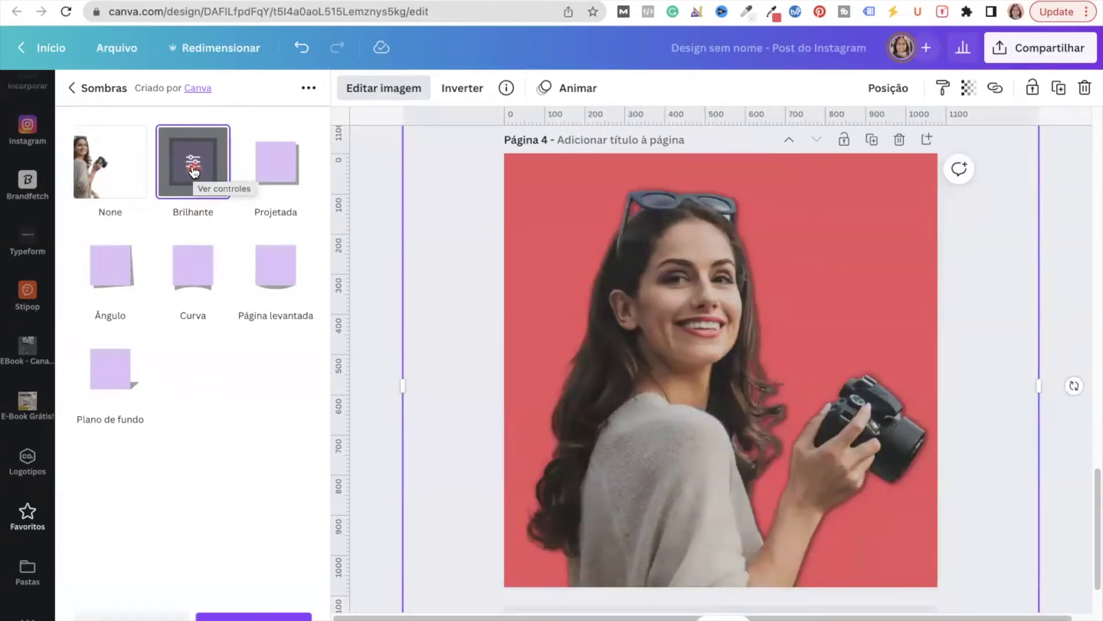
Make the Brilhante outline white with size 17, transparency 100 and blur 0, apply it, and open the full set of image adjustments.
{"action": "left_click", "coordinate": [193, 169]}
{"action": "left_click", "coordinate": [297, 295]}
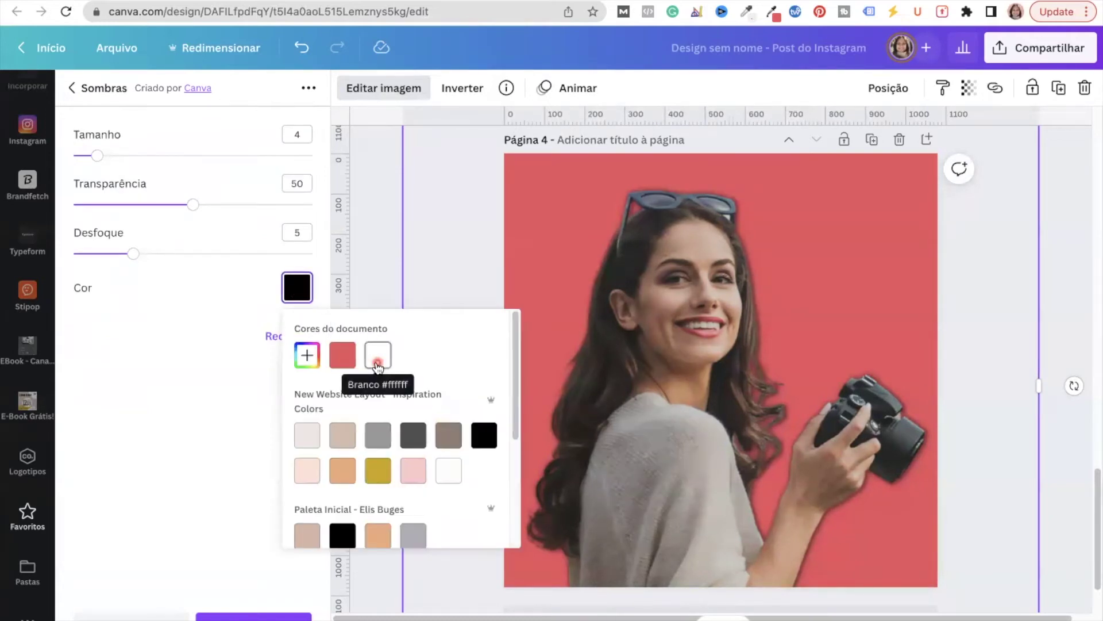
{"action": "left_click", "coordinate": [378, 356]}
{"action": "left_click_drag", "start_coordinate": [98, 155], "coordinate": [193, 156]}
{"action": "left_click_drag", "start_coordinate": [193, 204], "coordinate": [320, 211]}
{"action": "left_click_drag", "start_coordinate": [133, 254], "coordinate": [55, 251]}
{"action": "mouse_move", "coordinate": [193, 156]}
{"action": "left_mouse_down"}
{"action": "mouse_move", "coordinate": [173, 162]}
{"action": "mouse_move", "coordinate": [199, 164]}
{"action": "mouse_move", "coordinate": [176, 164]}
{"action": "left_mouse_up"}
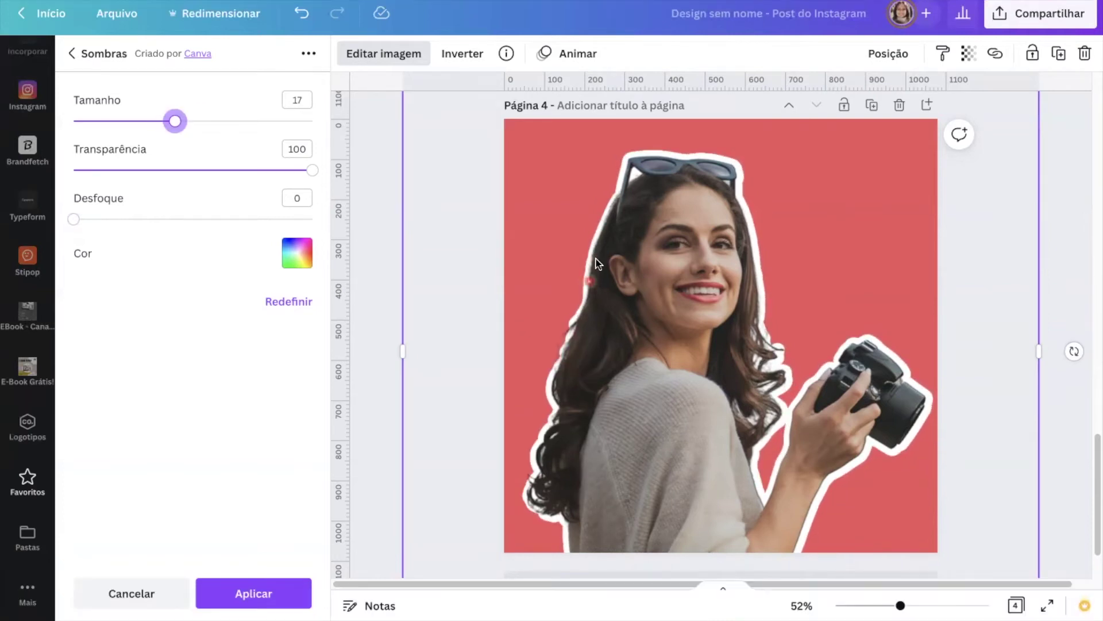
{"action": "left_click", "coordinate": [260, 595]}
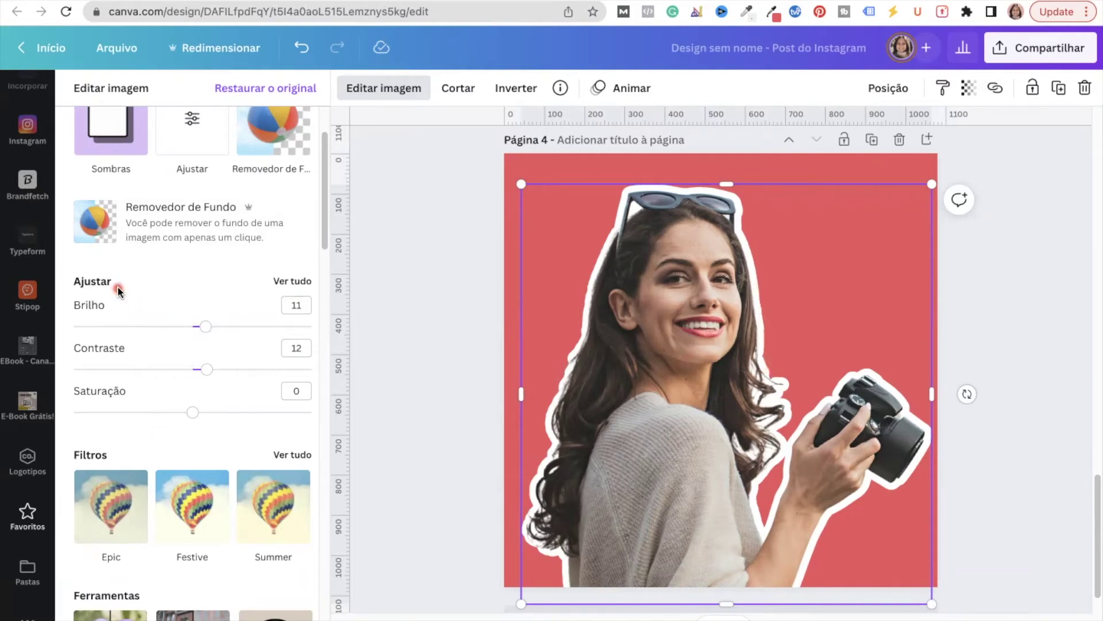
{"action": "left_click", "coordinate": [291, 281]}
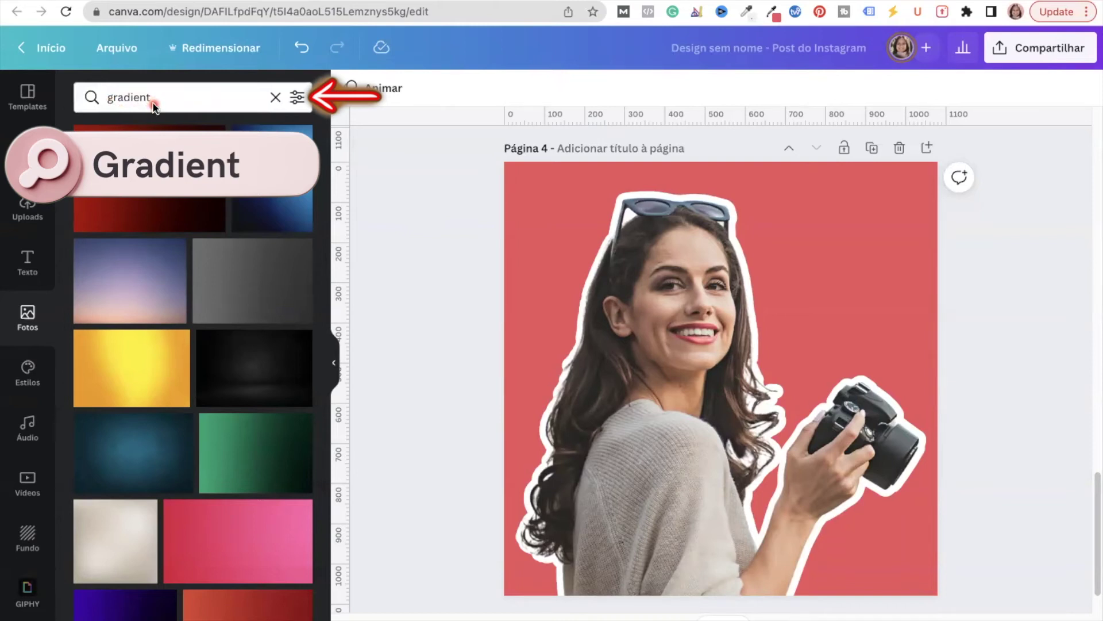
Search the photo library for "gradiente", and refine the search to "gradiente vermelho".
{"action": "left_click", "coordinate": [212, 110]}
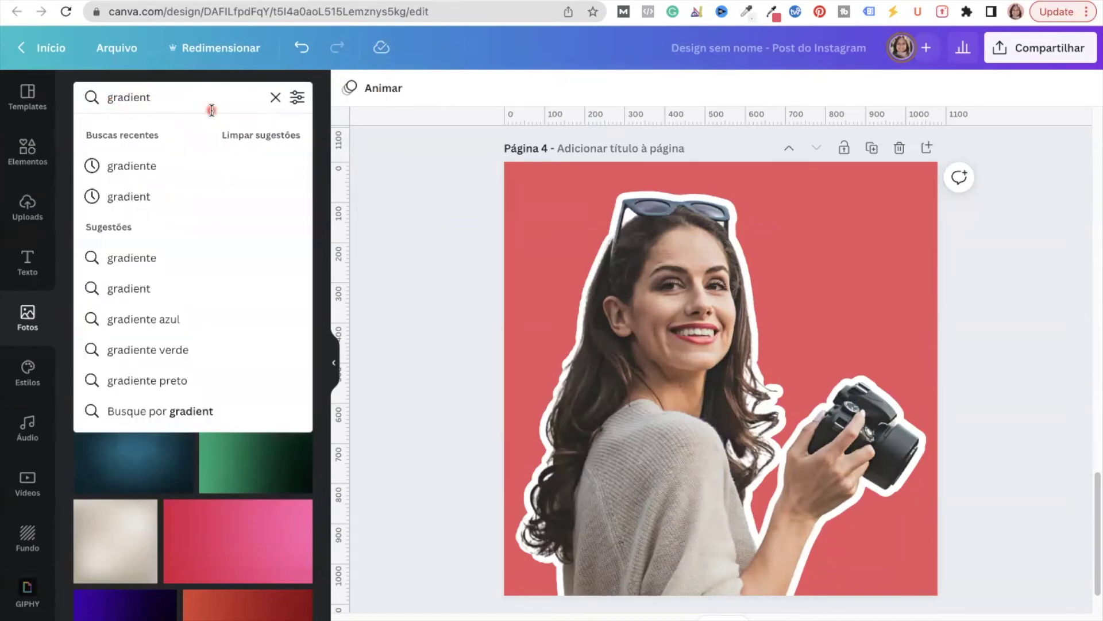
{"action": "type", "text": "e"}
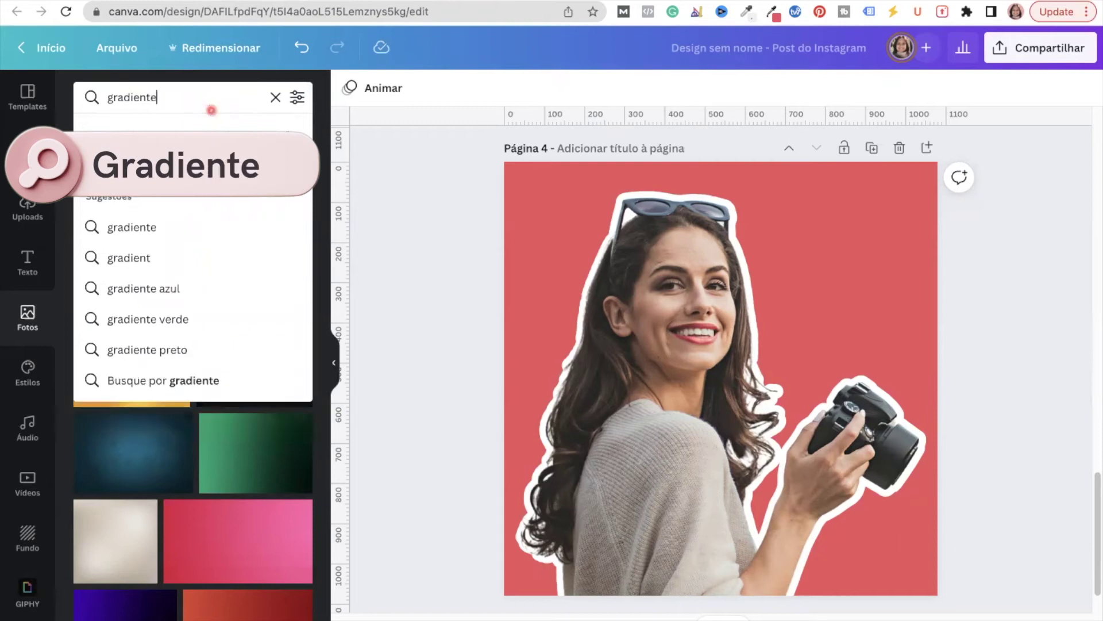
{"action": "key", "text": "Return"}
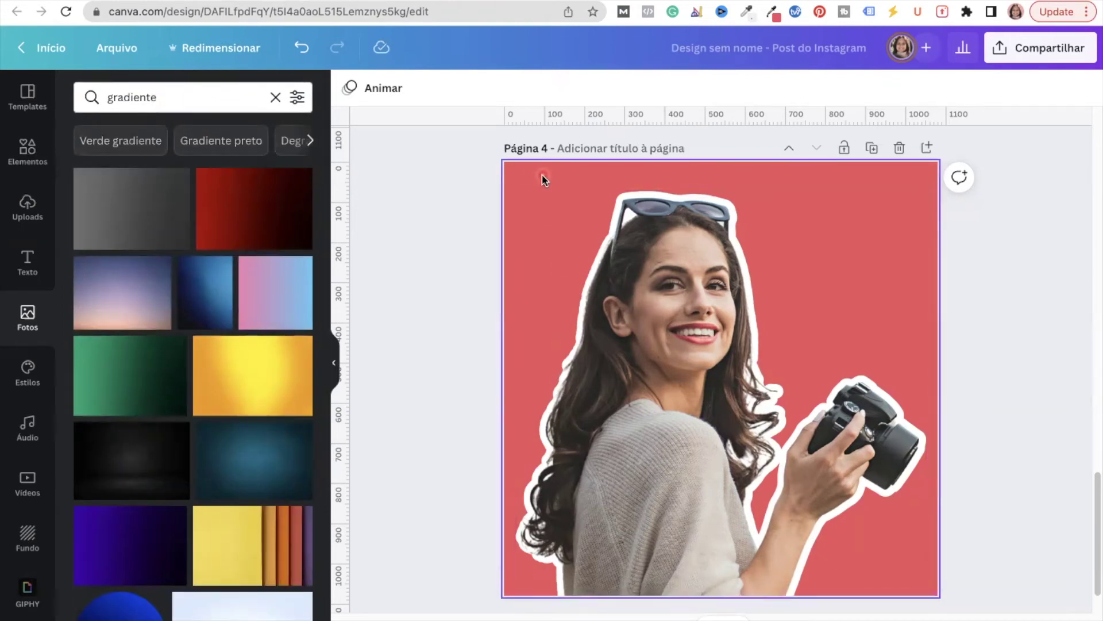
{"action": "left_click", "coordinate": [166, 103]}
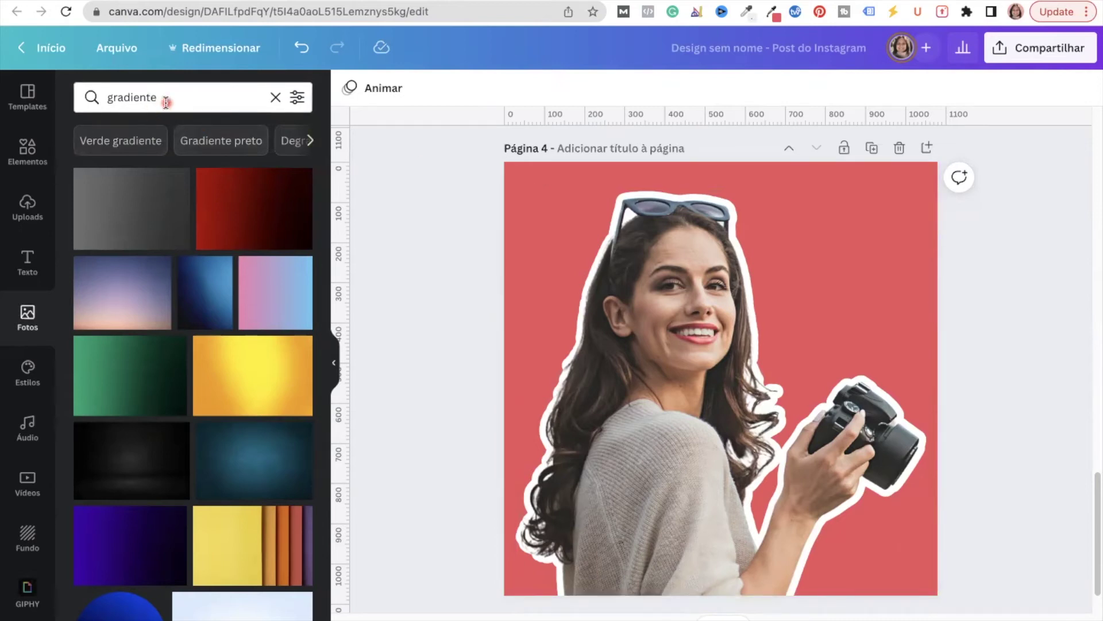
{"action": "type", "text": "verme"}
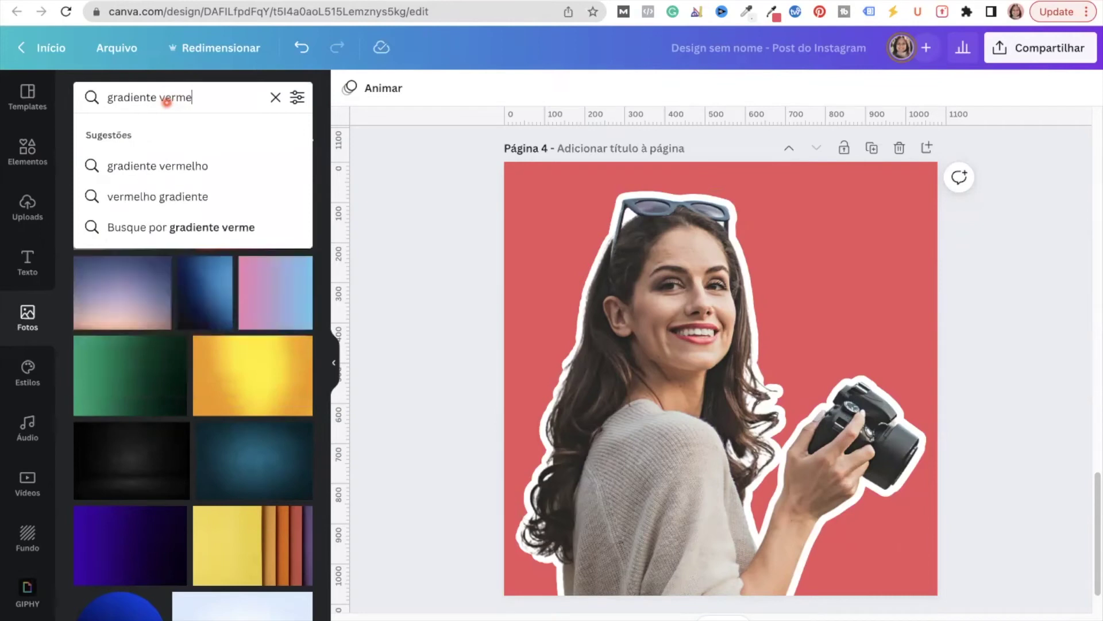
{"action": "left_click", "coordinate": [143, 172]}
Set the red-to-black gradient photo as the page 4 background and lower its opacity so the red looks softer.
{"action": "left_click", "coordinate": [236, 244]}
{"action": "left_click", "coordinate": [246, 250]}
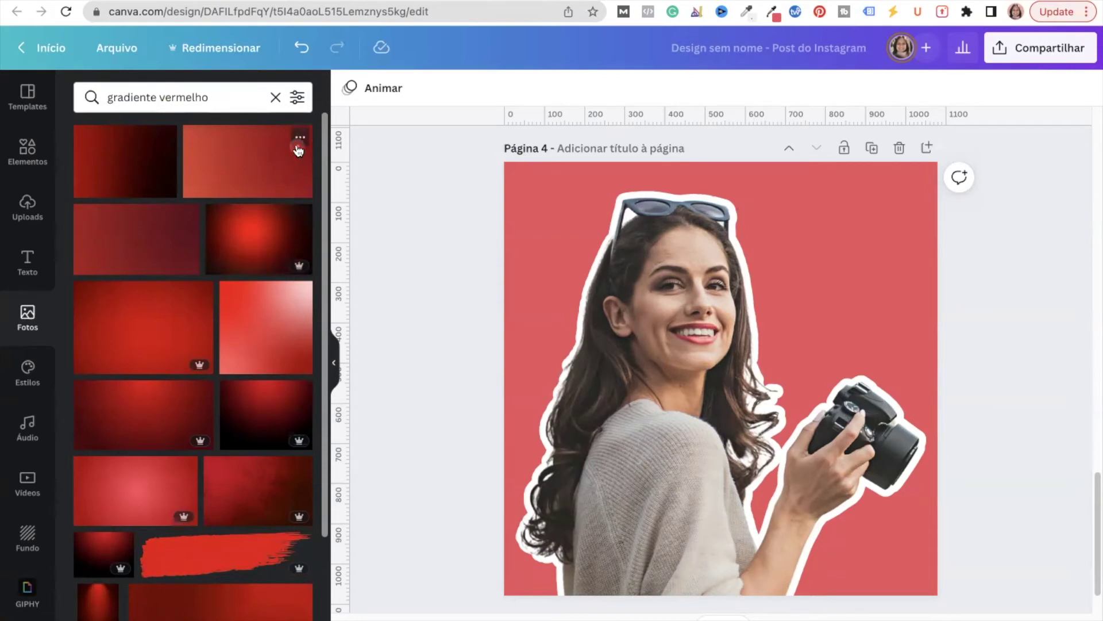
{"action": "left_click", "coordinate": [299, 138]}
{"action": "left_click", "coordinate": [323, 242]}
{"action": "left_click_drag", "start_coordinate": [260, 179], "coordinate": [520, 185]}
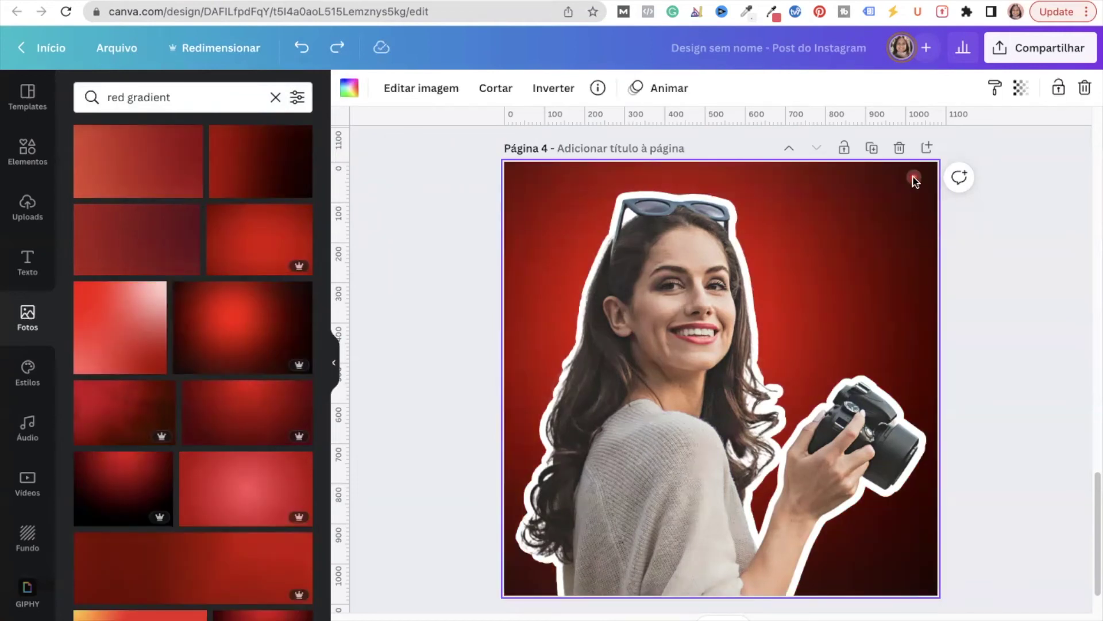
{"action": "left_click", "coordinate": [1021, 87]}
{"action": "left_click_drag", "start_coordinate": [1015, 150], "coordinate": [966, 152]}
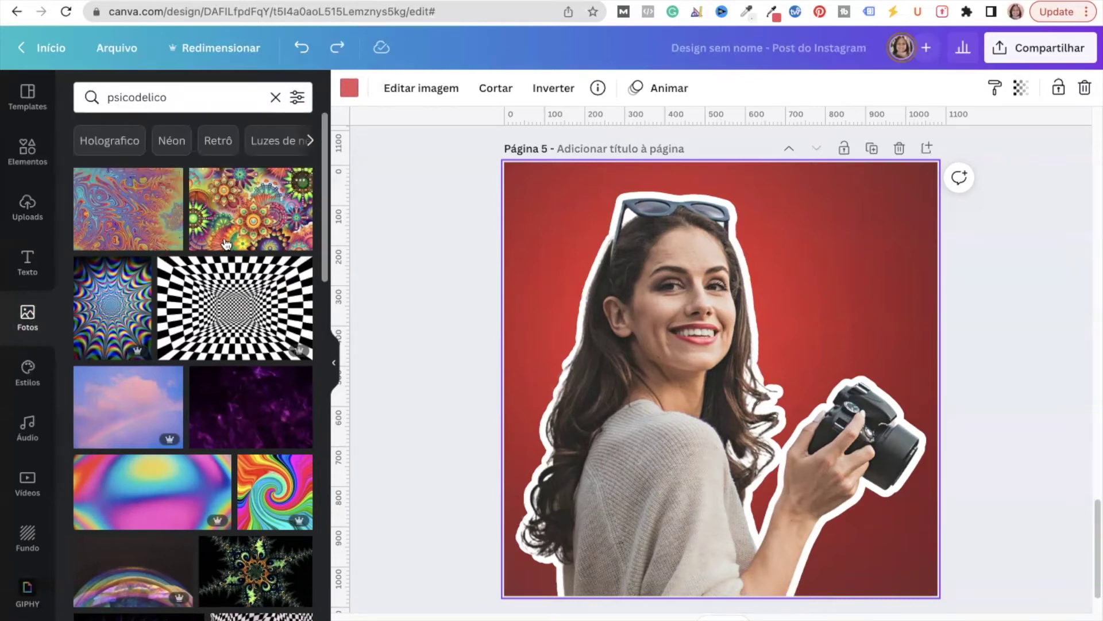
Try the red concentric-circles photo from the "psicodelico" results as the page 5 background and undo it.
{"action": "scroll", "coordinate": [227, 296], "scroll_direction": "down", "scroll_amount": 5}
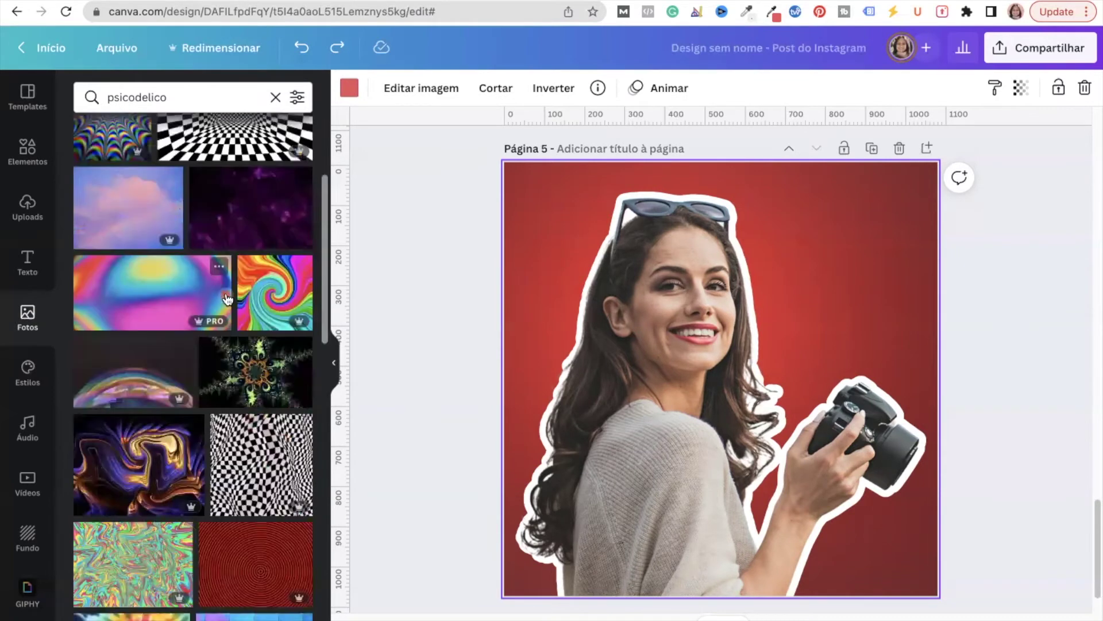
{"action": "scroll", "coordinate": [227, 298], "scroll_direction": "down", "scroll_amount": 5}
{"action": "left_click_drag", "start_coordinate": [227, 298], "coordinate": [509, 177]}
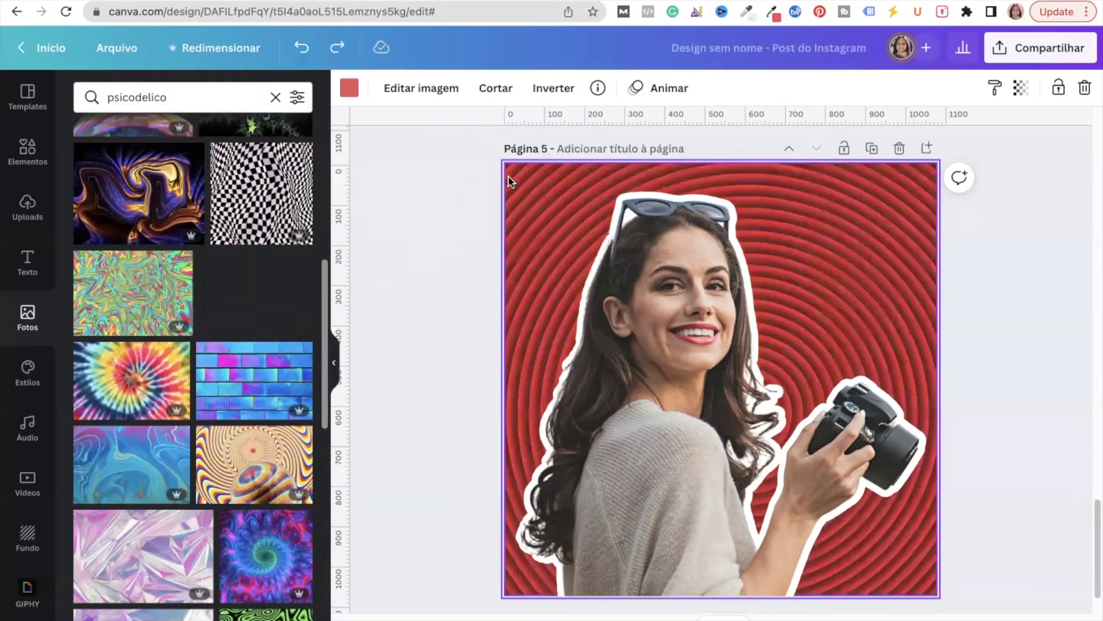
{"action": "scroll", "coordinate": [165, 207], "scroll_direction": "down", "scroll_amount": 5}
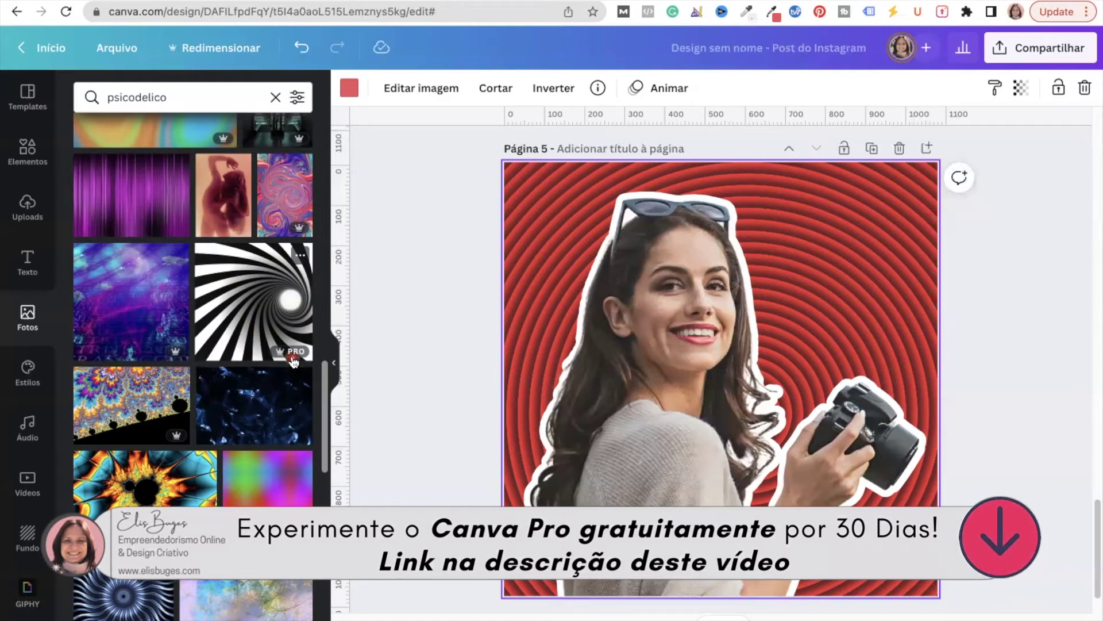
{"action": "key", "text": "ctrl+z"}
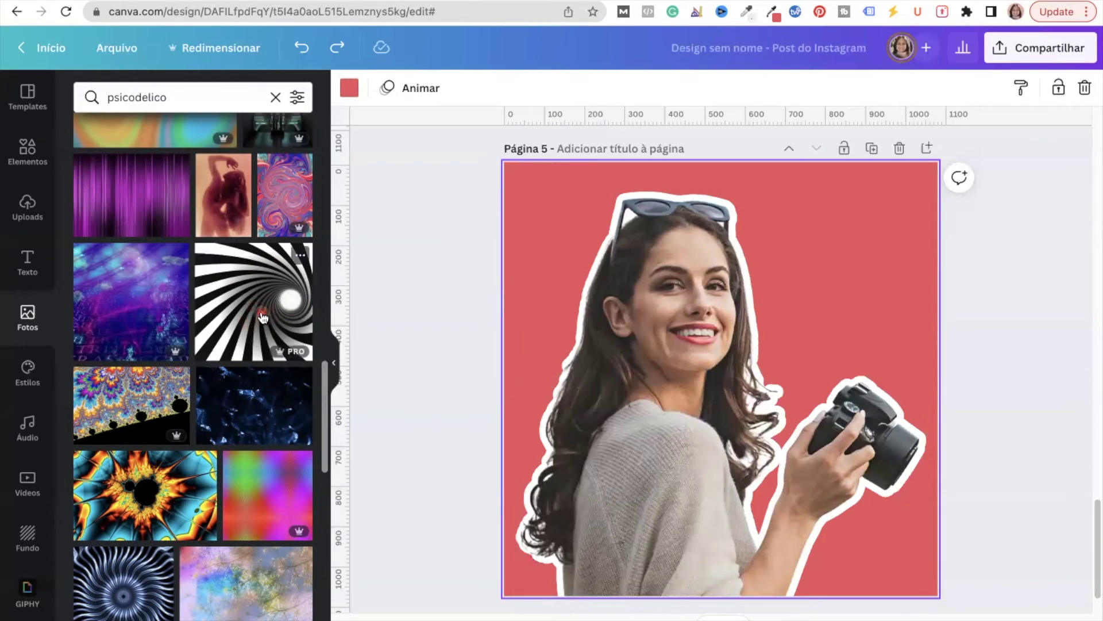
Set the black-and-white spiral photo as the page 5 background and give it the Fúcsia duotone effect.
{"action": "left_click_drag", "start_coordinate": [262, 316], "coordinate": [515, 187]}
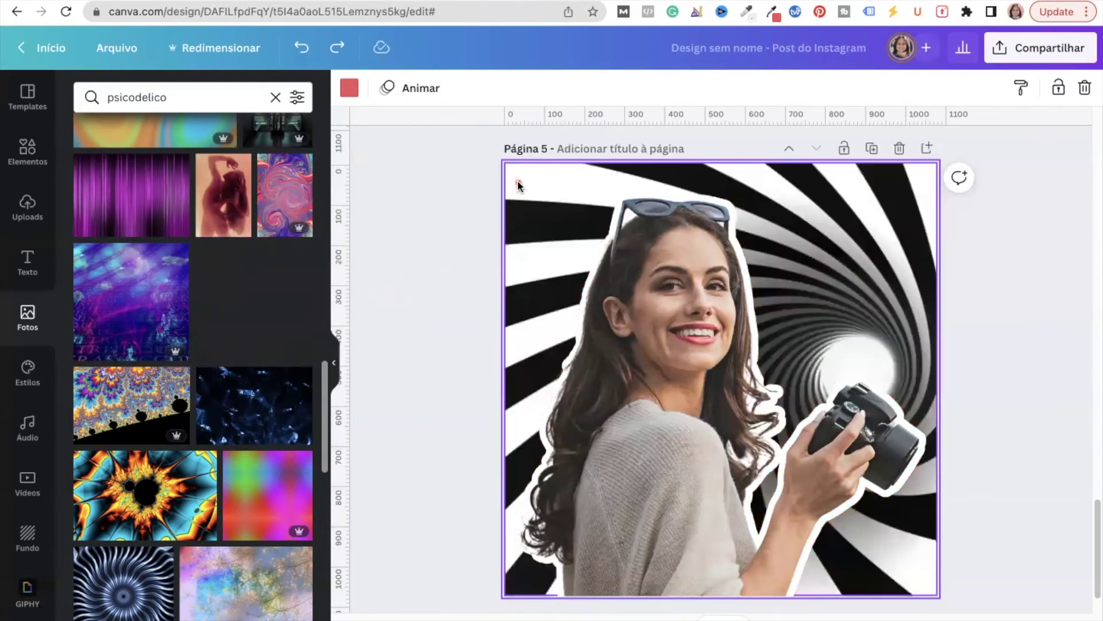
{"action": "left_click_drag", "start_coordinate": [523, 227], "coordinate": [510, 239]}
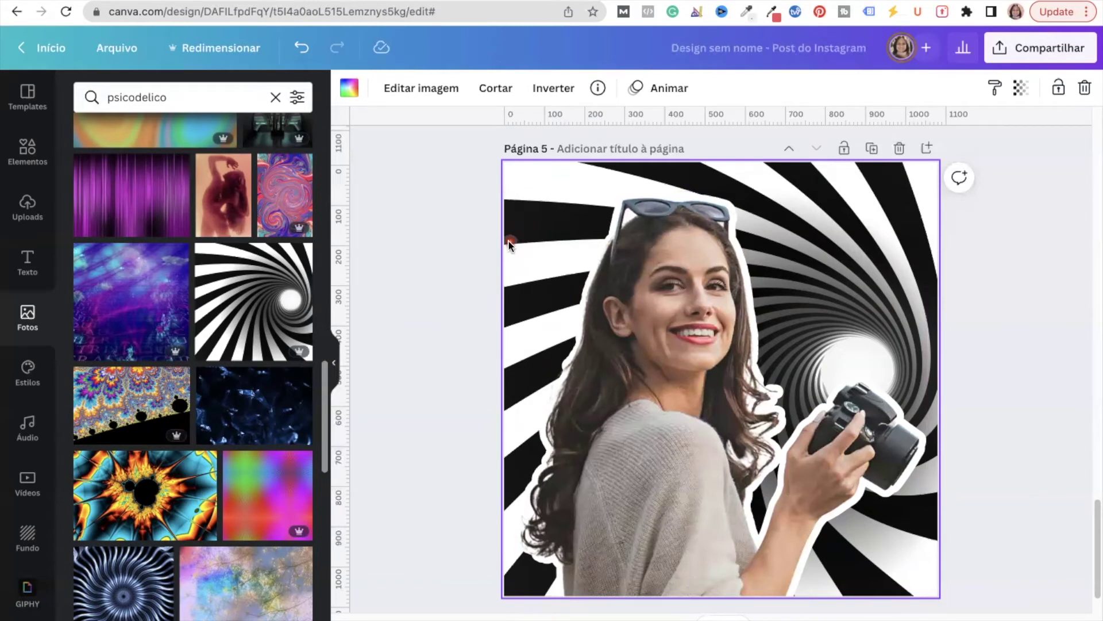
{"action": "left_click", "coordinate": [414, 92]}
{"action": "scroll", "coordinate": [137, 251], "scroll_direction": "down", "scroll_amount": 10}
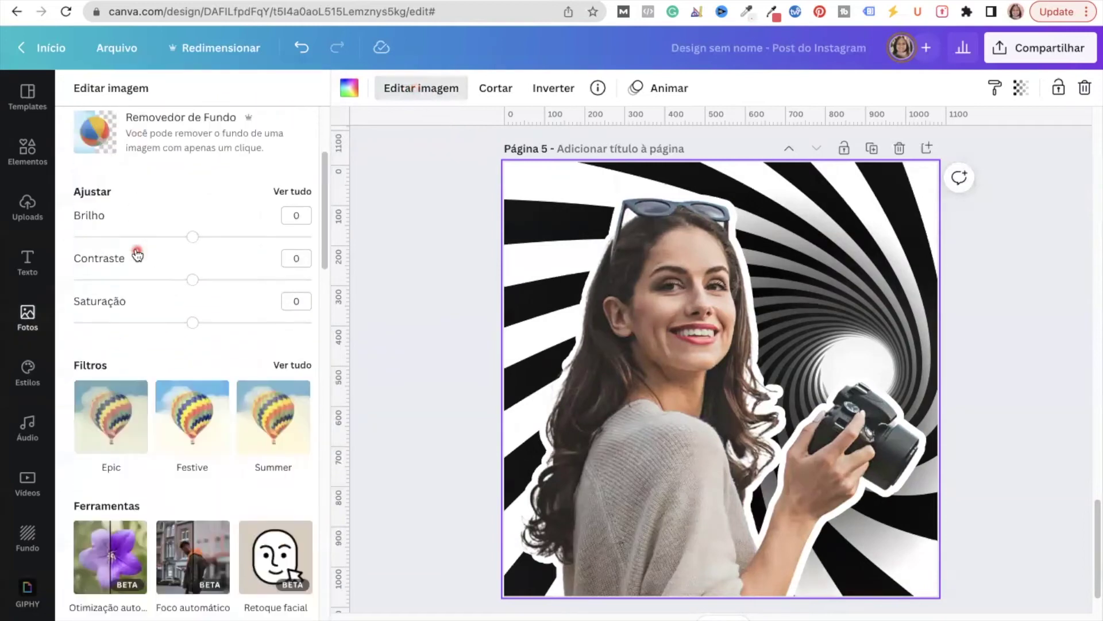
{"action": "scroll", "coordinate": [137, 251], "scroll_direction": "down", "scroll_amount": 7}
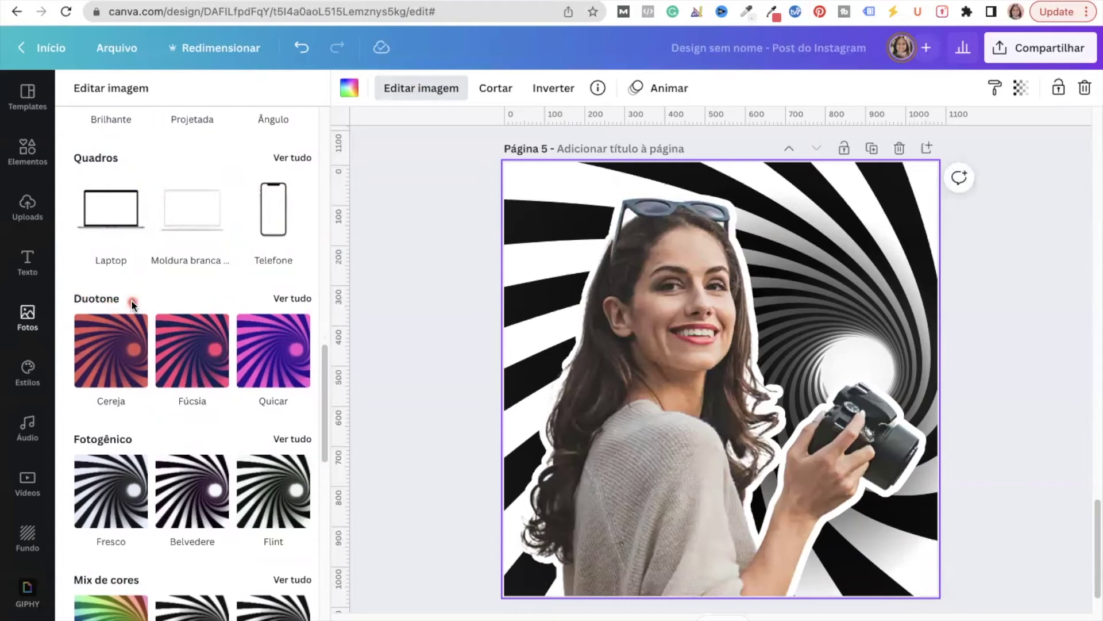
{"action": "left_click", "coordinate": [288, 299]}
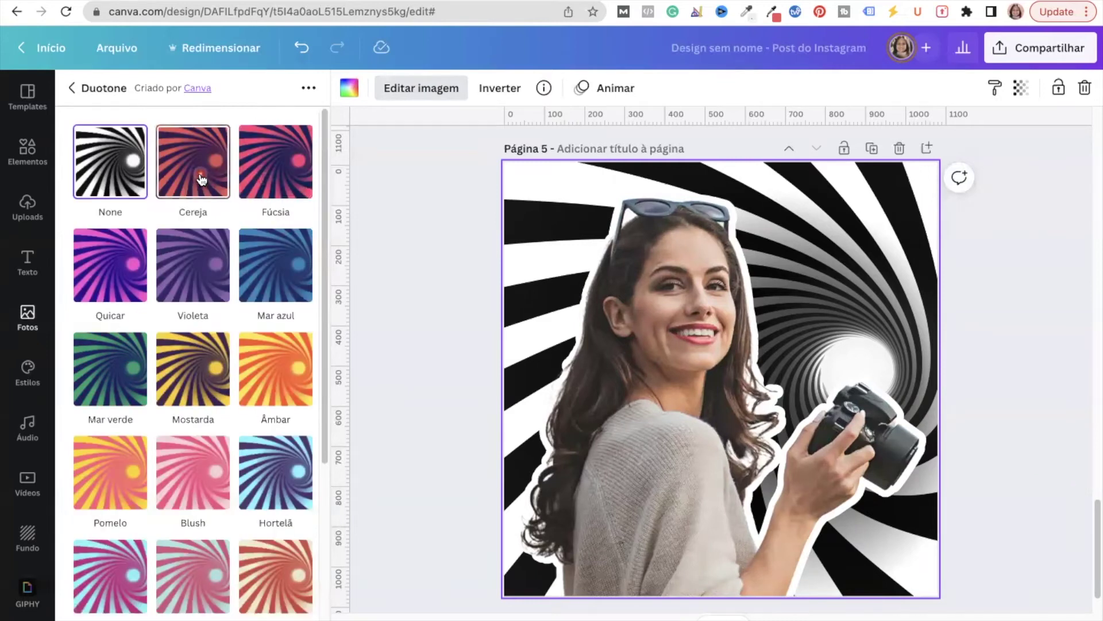
{"action": "left_click", "coordinate": [268, 181]}
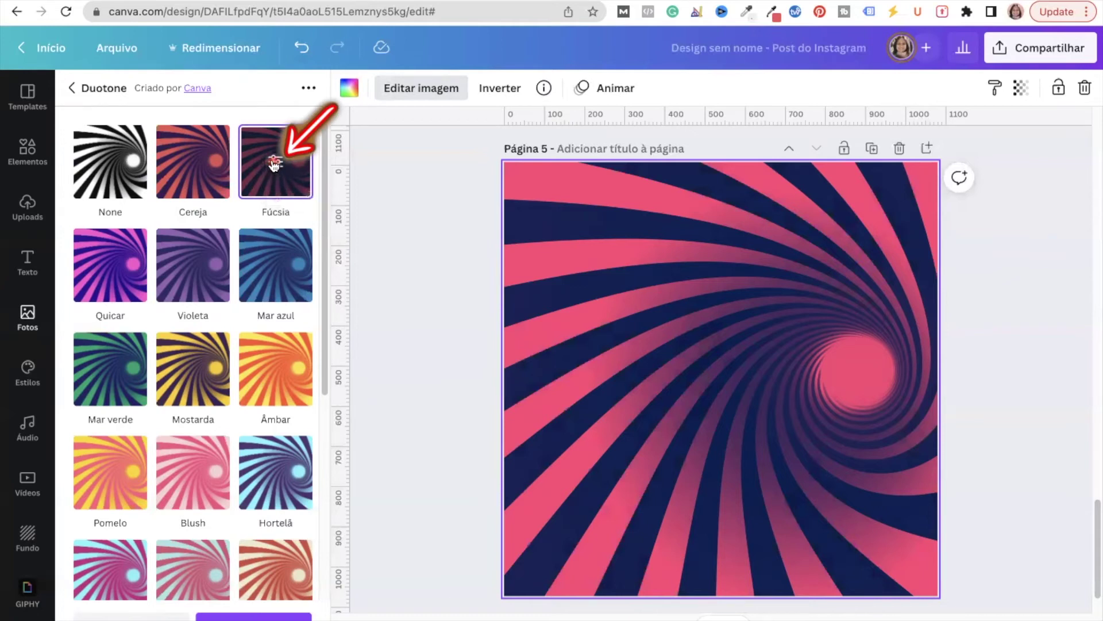
Recolour the spiral's duotone with off-white highlights and the document's coral red for the shadows, and apply it.
{"action": "left_click", "coordinate": [274, 165]}
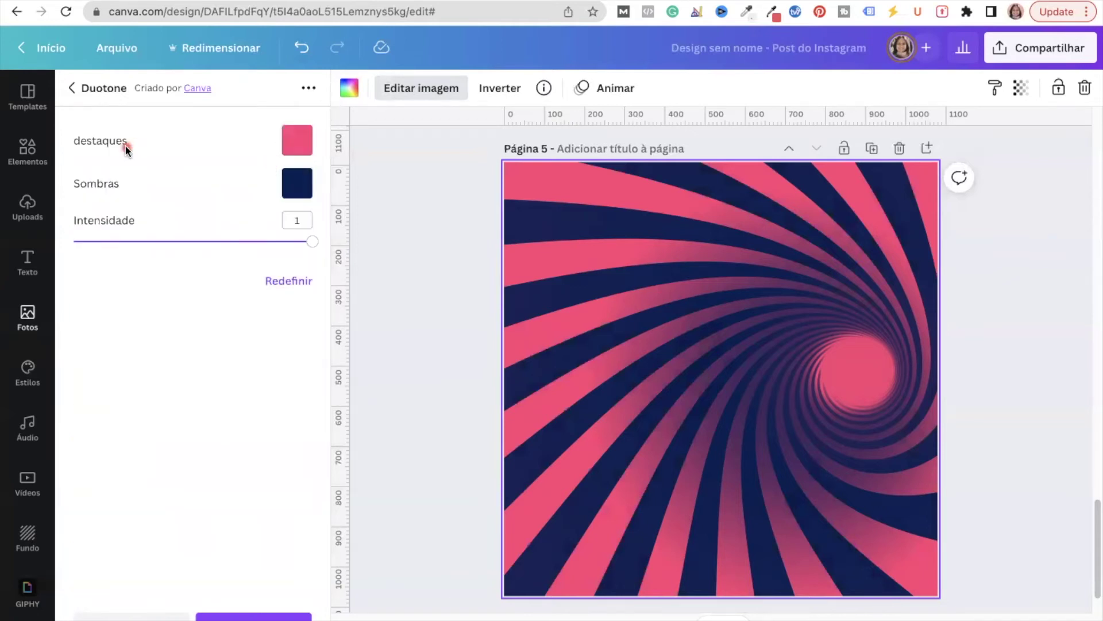
{"action": "left_click", "coordinate": [295, 144]}
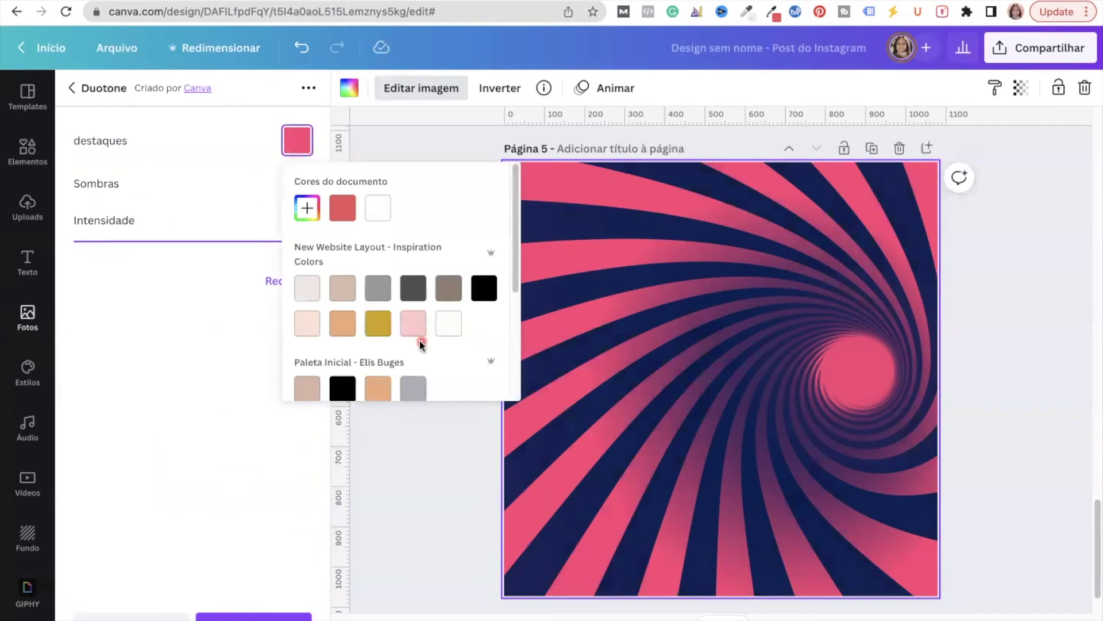
{"action": "left_click", "coordinate": [448, 323]}
{"action": "left_click", "coordinate": [297, 183]}
{"action": "left_click", "coordinate": [342, 251]}
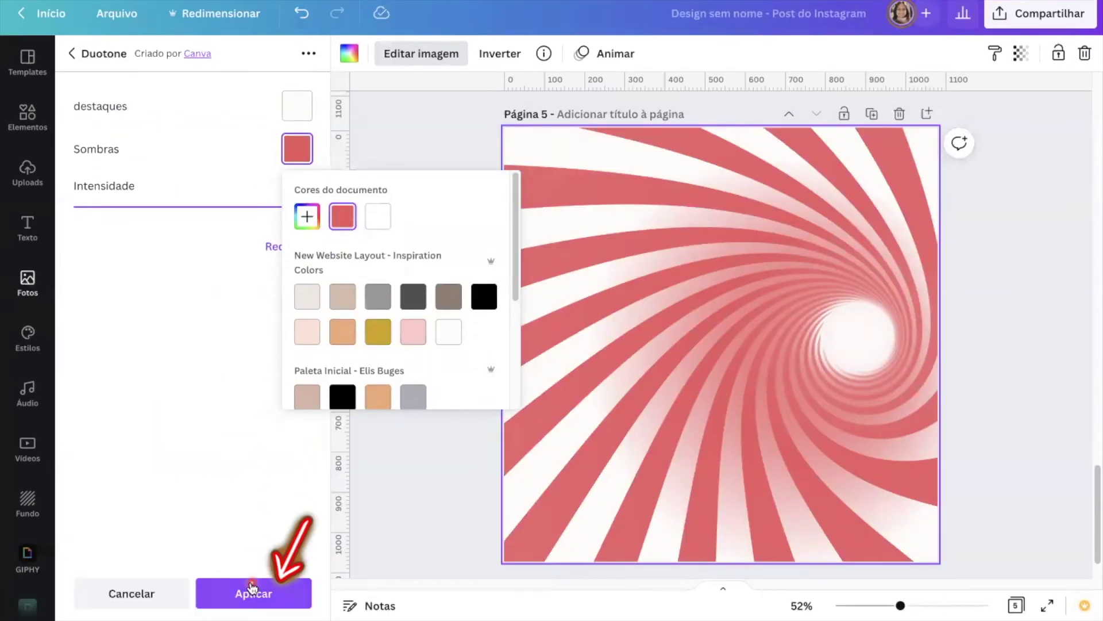
{"action": "left_click", "coordinate": [254, 594]}
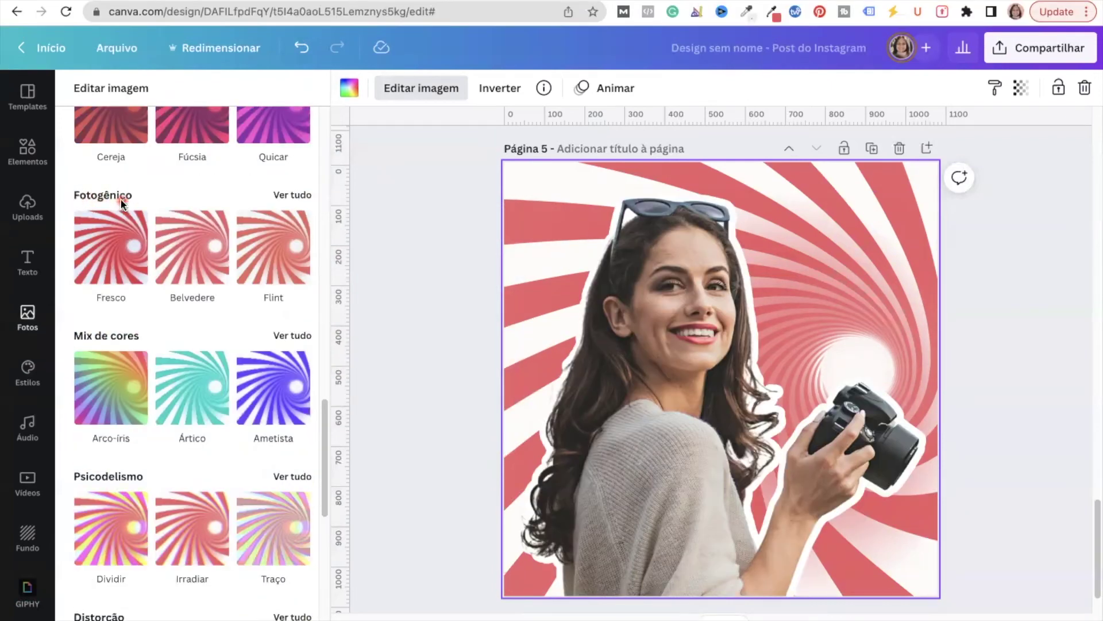
Apply the Eldar filter from the Vivid group of Fotogênico effects to the spiral background on page 5.
{"action": "left_click", "coordinate": [291, 195]}
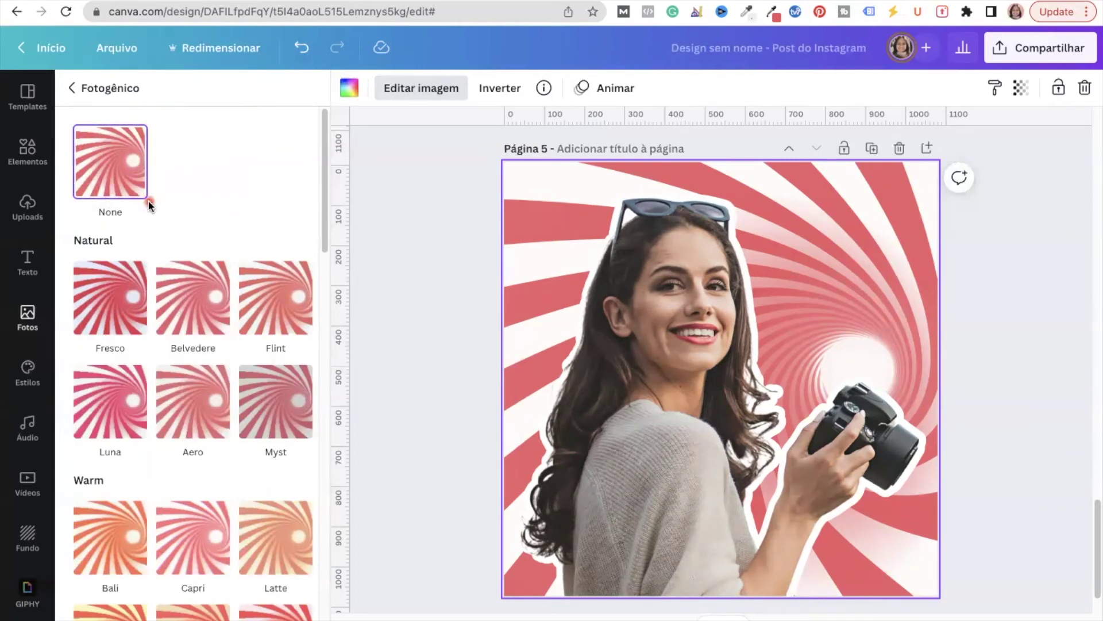
{"action": "scroll", "coordinate": [158, 289], "scroll_direction": "down", "scroll_amount": 6}
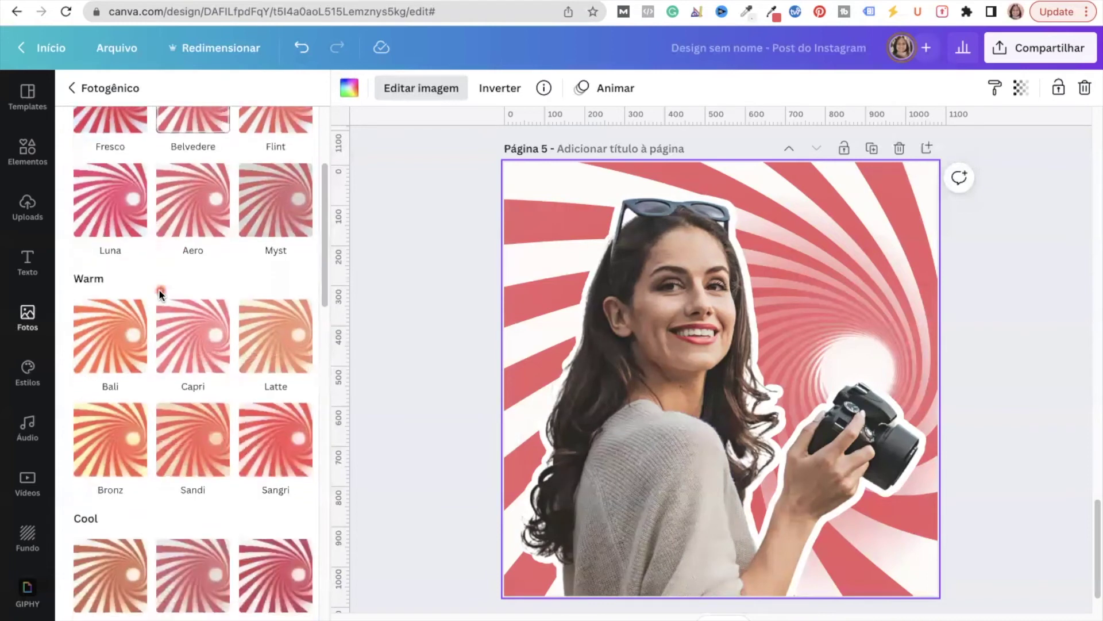
{"action": "scroll", "coordinate": [161, 291], "scroll_direction": "down", "scroll_amount": 8}
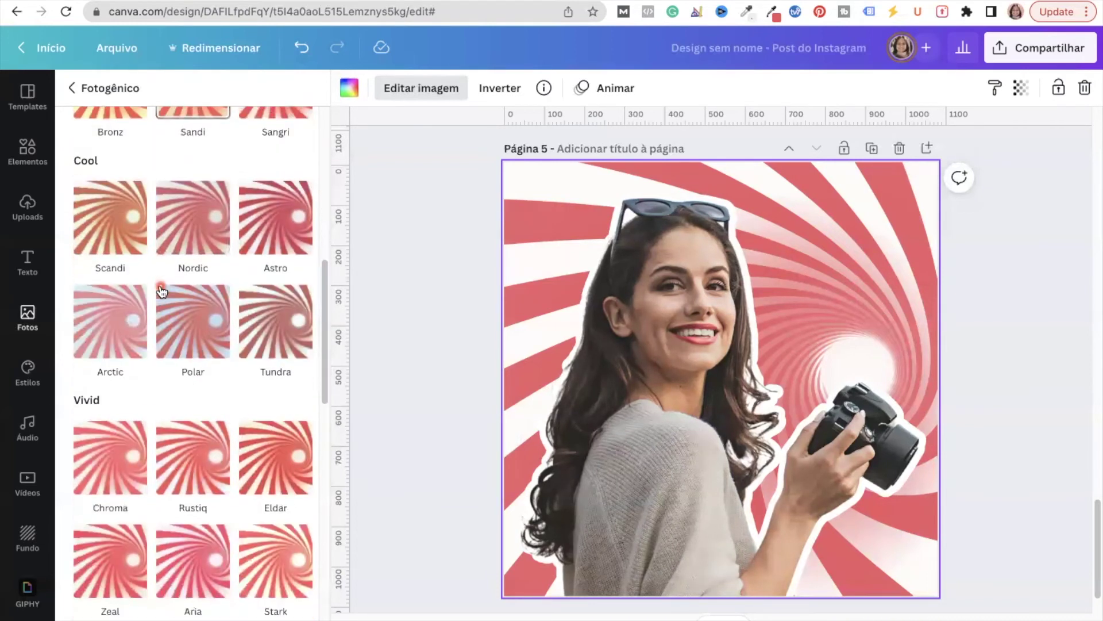
{"action": "left_click", "coordinate": [246, 354]}
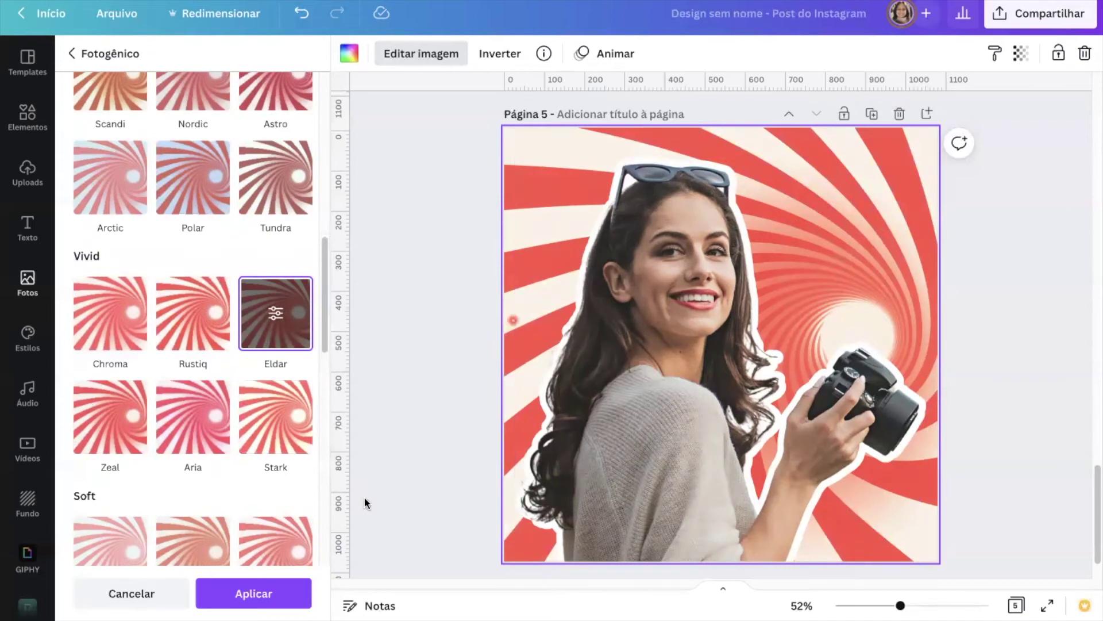
{"action": "left_click", "coordinate": [262, 596]}
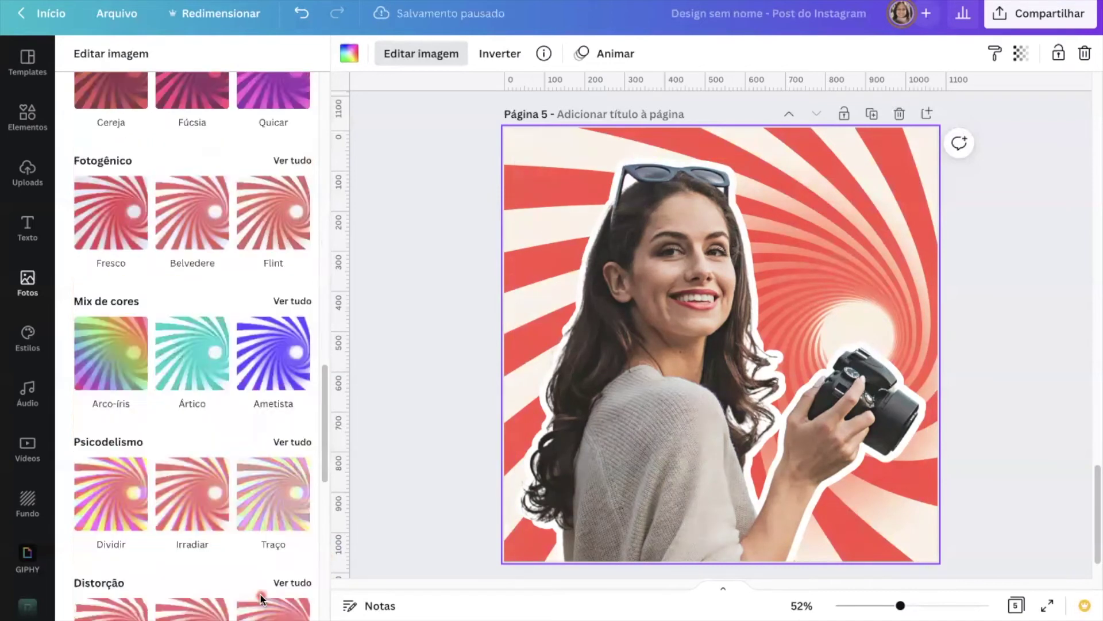
{"action": "scroll", "coordinate": [686, 233], "scroll_direction": "down", "scroll_amount": 5}
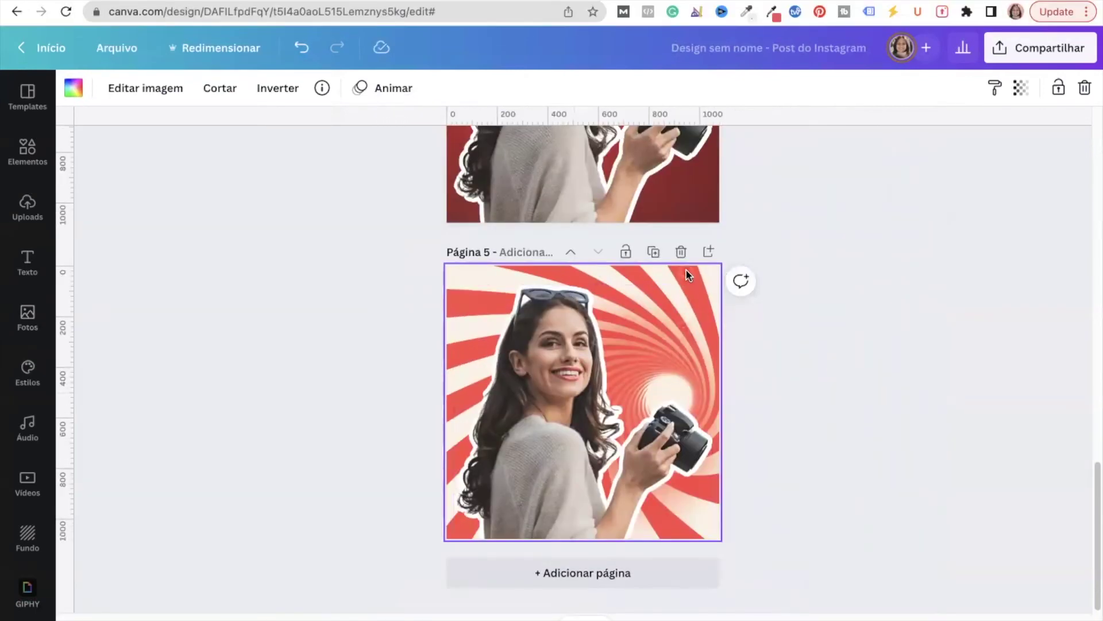
Enlarge the spiral background on page 5 within its crop so that its bright centre sits behind the camera.
{"action": "double_click", "coordinate": [686, 270]}
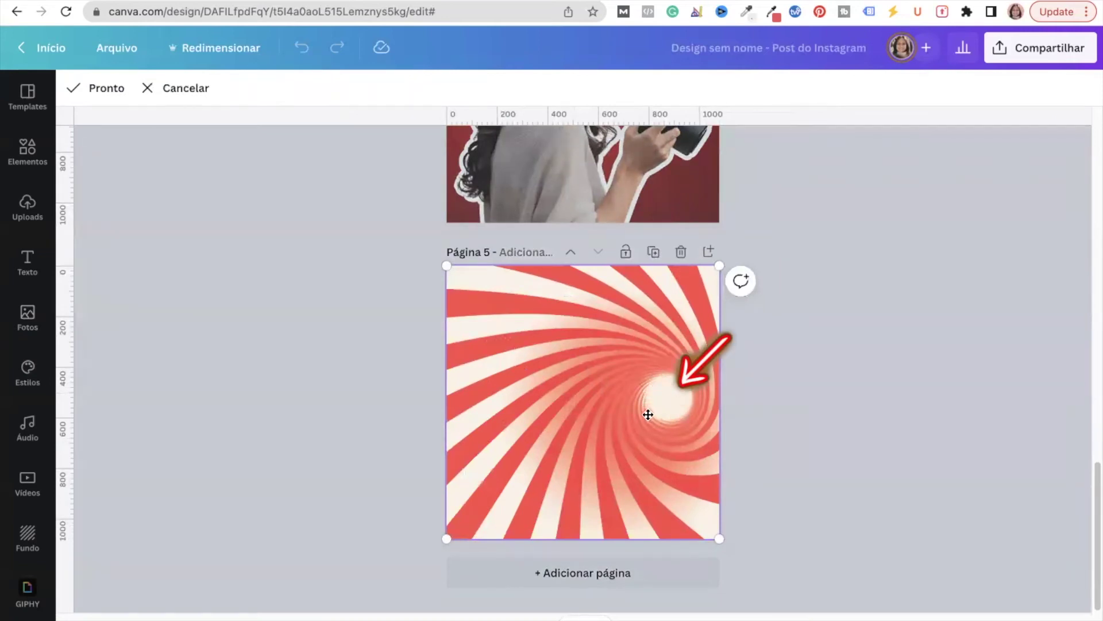
{"action": "left_click_drag", "start_coordinate": [447, 539], "coordinate": [360, 613]}
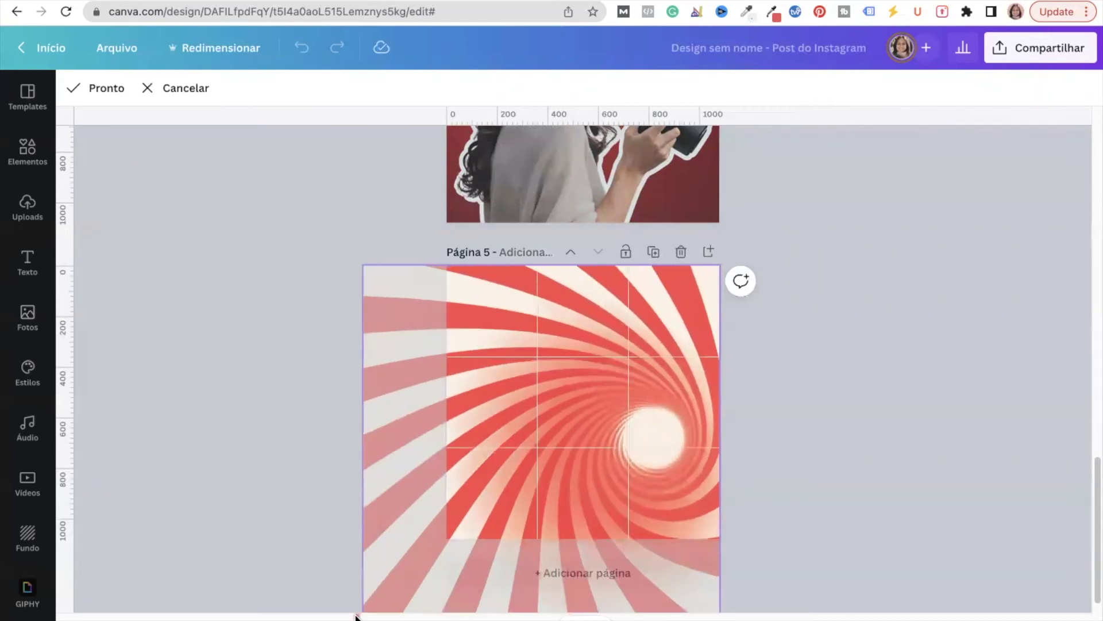
{"action": "left_click", "coordinate": [881, 550]}
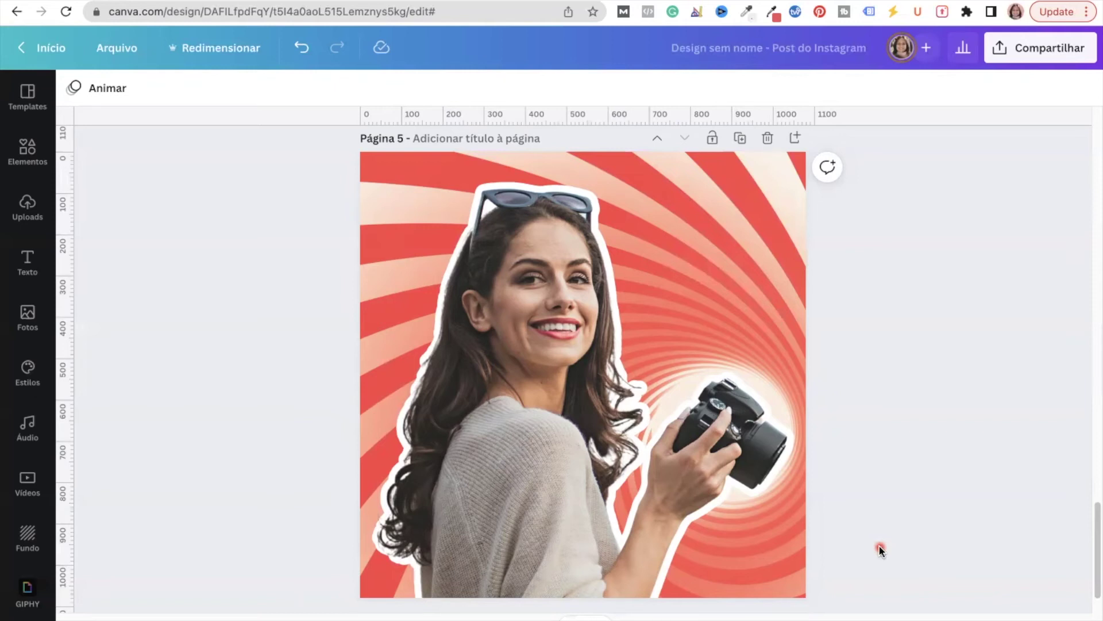
Examine all five pages together in the grid overview and return to page 5.
{"action": "key", "text": "super+equal"}
{"action": "key", "text": "super+alt+g"}
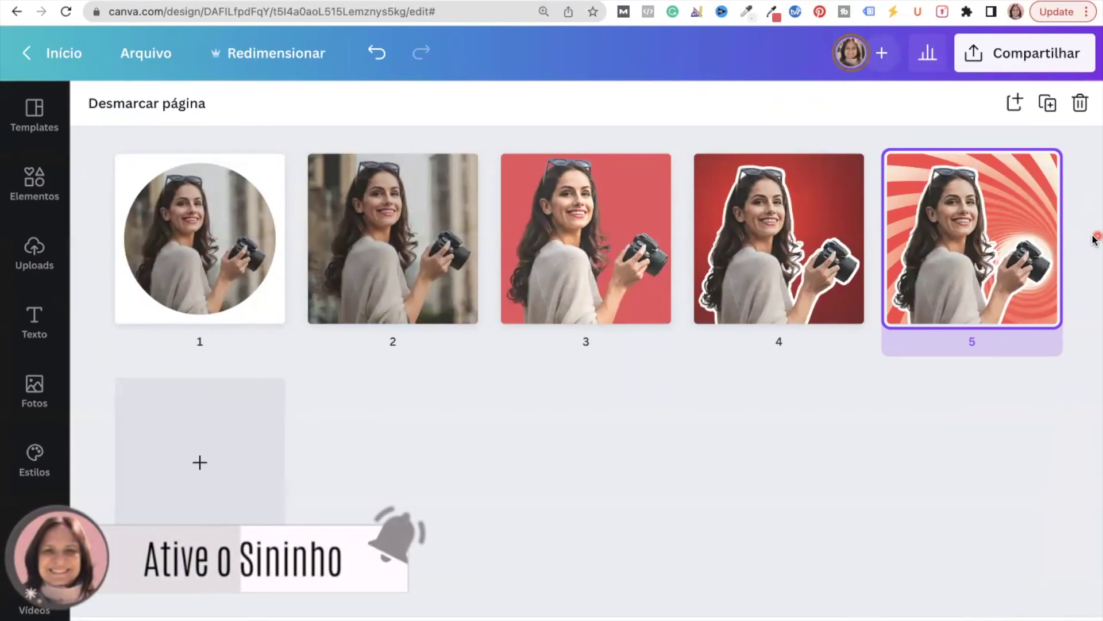
{"action": "key", "text": "super+alt+g"}
{"action": "key", "text": "super+minus"}
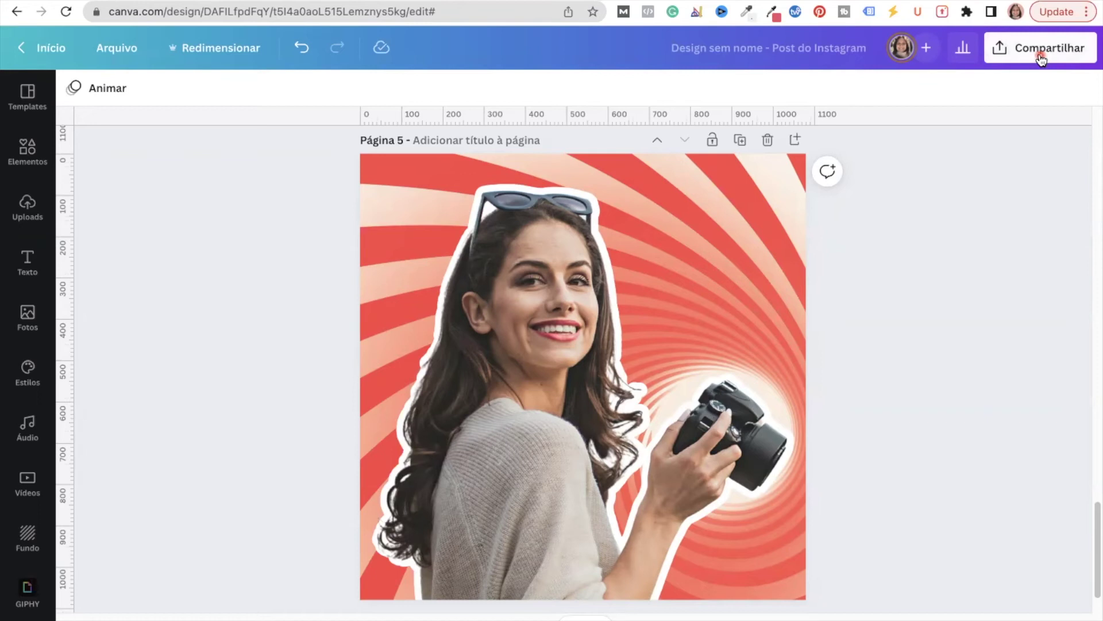
Download pages 2–5 of the design as PNG files at 1080 × 1080 px, leaving out page 1.
{"action": "left_click", "coordinate": [1041, 57]}
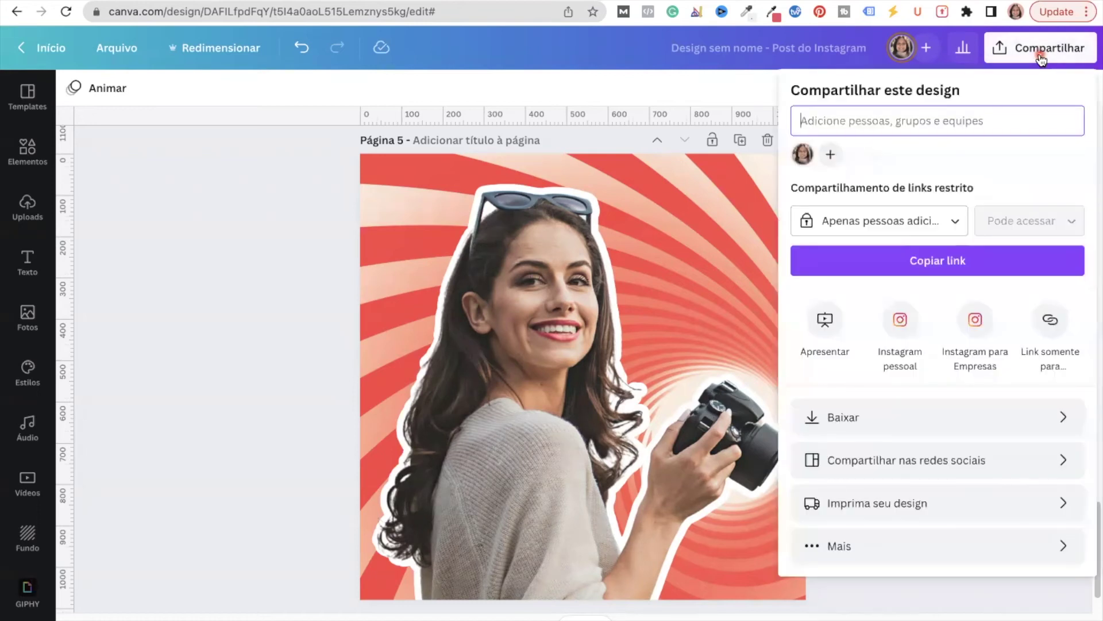
{"action": "left_click", "coordinate": [900, 425]}
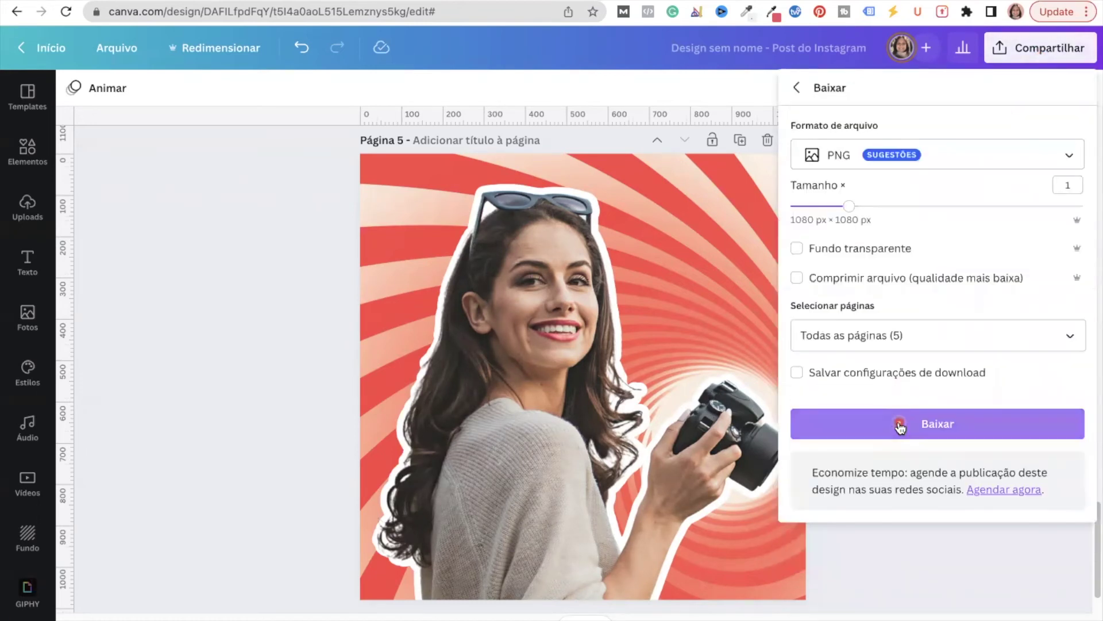
{"action": "left_click", "coordinate": [1071, 343]}
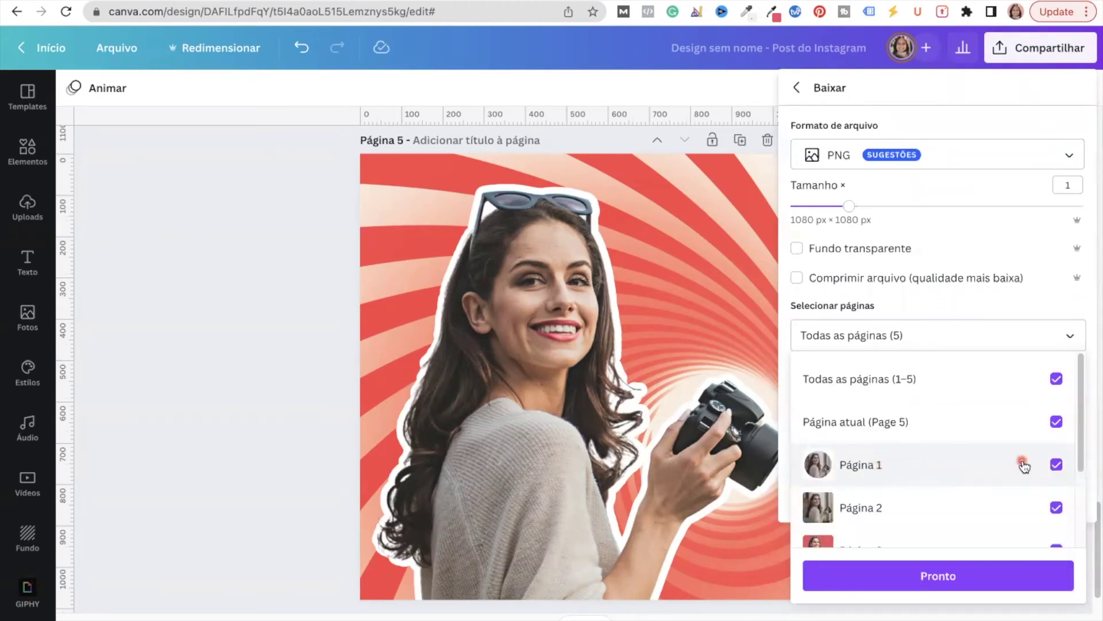
{"action": "left_click", "coordinate": [1057, 465]}
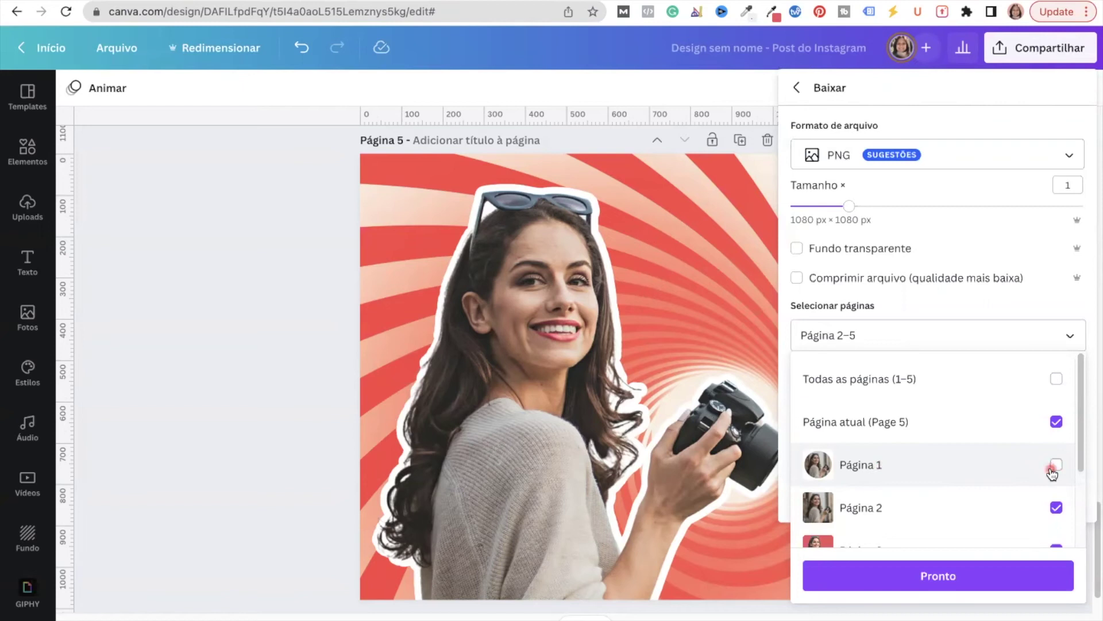
{"action": "scroll", "coordinate": [996, 519], "scroll_direction": "down", "scroll_amount": 3}
{"action": "left_click", "coordinate": [939, 576]}
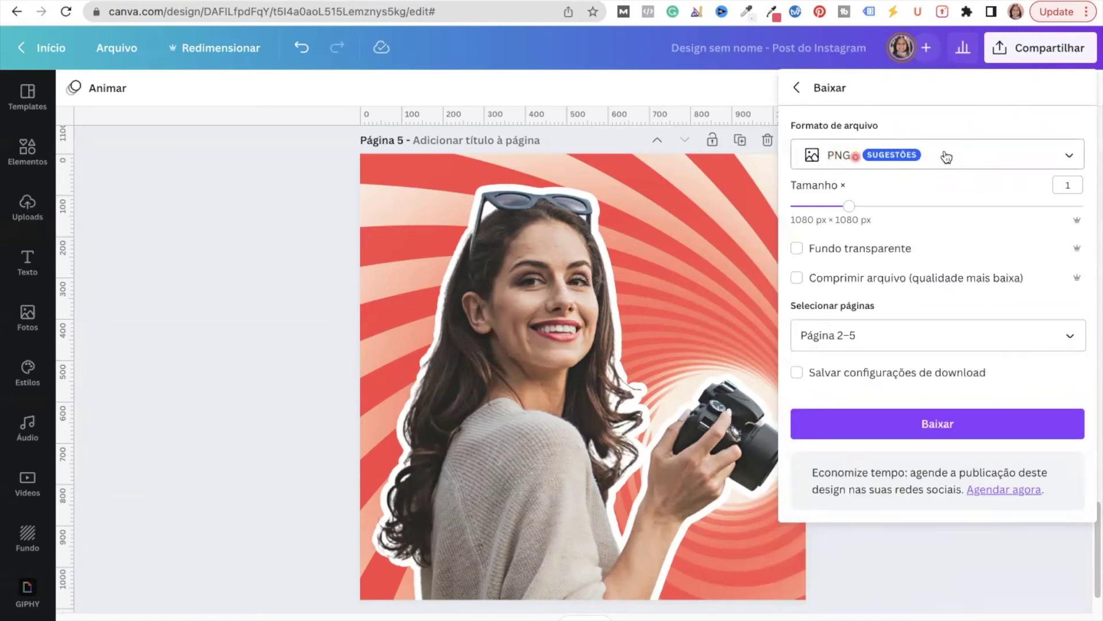
{"action": "left_click", "coordinate": [1069, 154]}
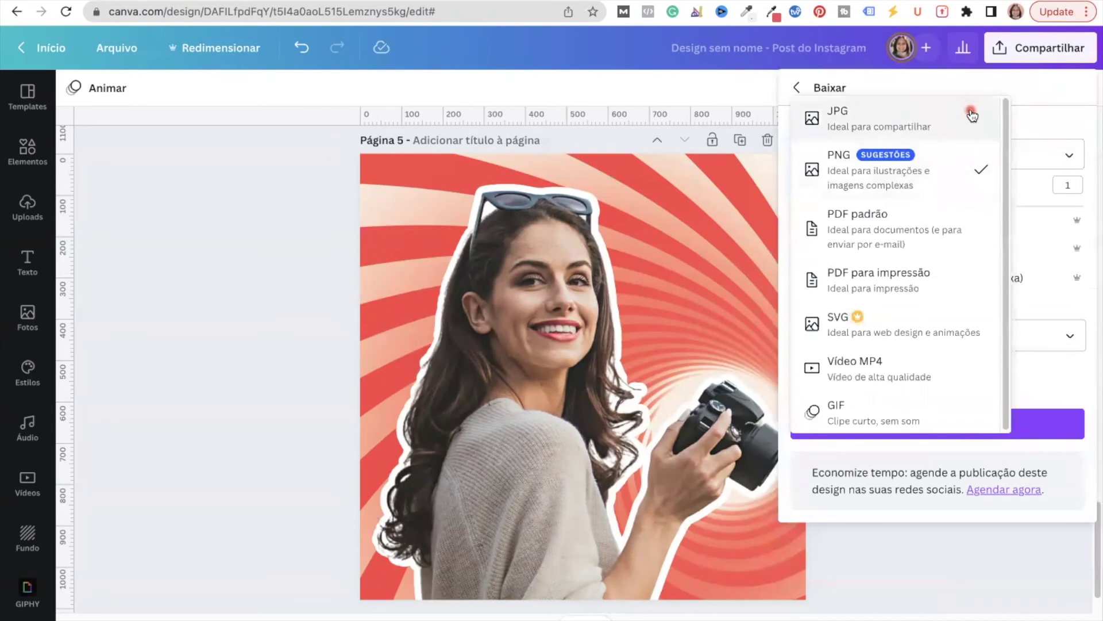
{"action": "left_click", "coordinate": [1071, 156]}
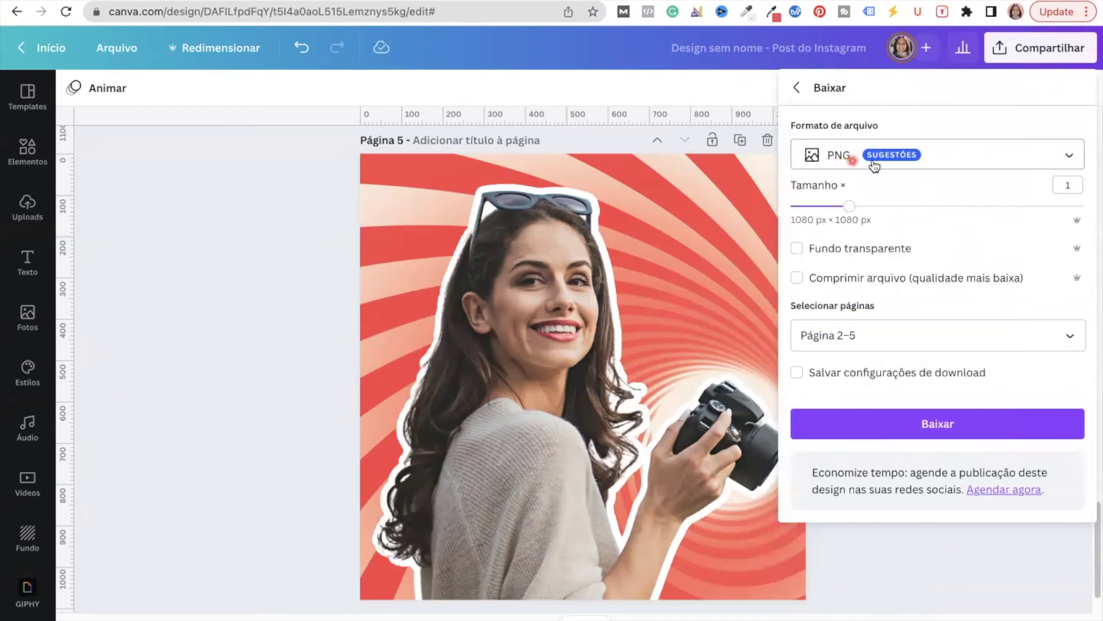
{"action": "left_click", "coordinate": [937, 426]}
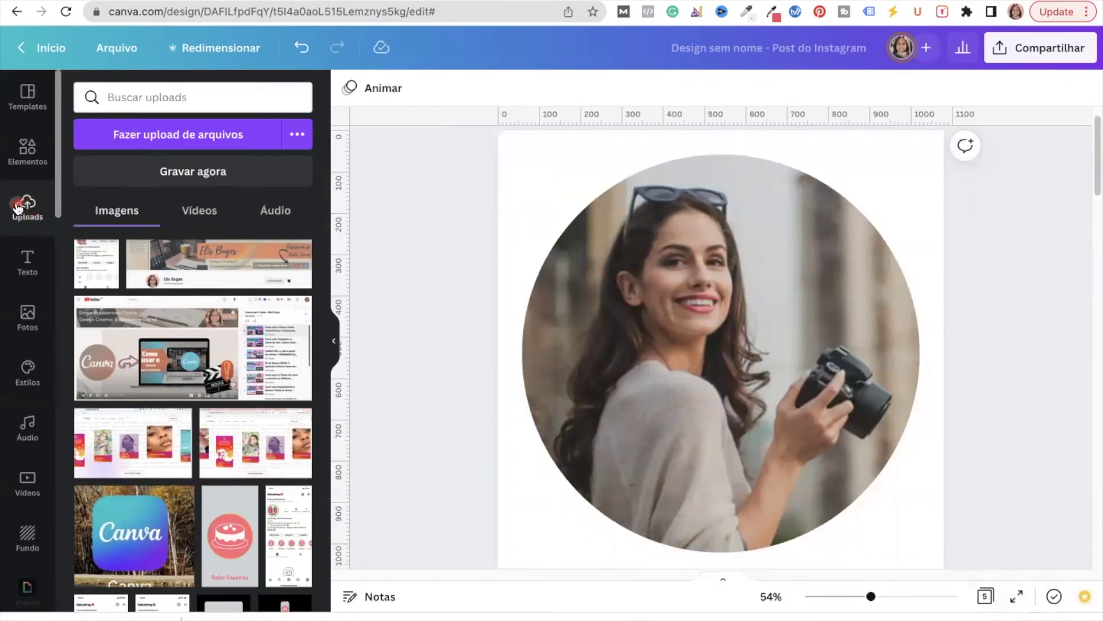
Upload the exported profile pictures and fill the page 1 circular frame with the coral-background portrait.
{"action": "left_click", "coordinate": [180, 138]}
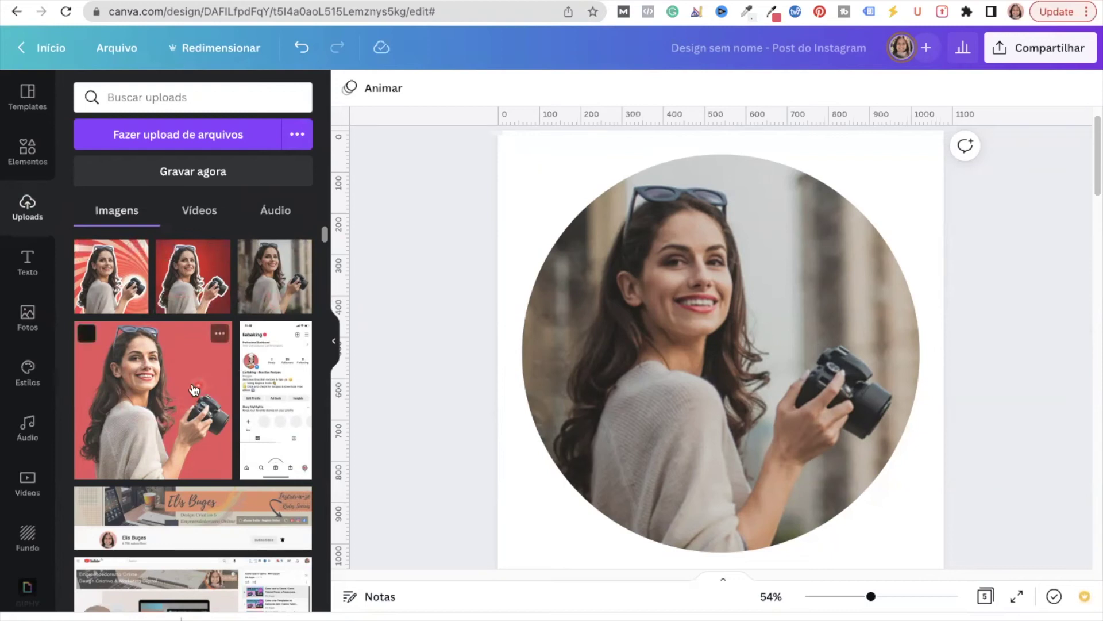
{"action": "left_click_drag", "start_coordinate": [174, 394], "coordinate": [581, 320]}
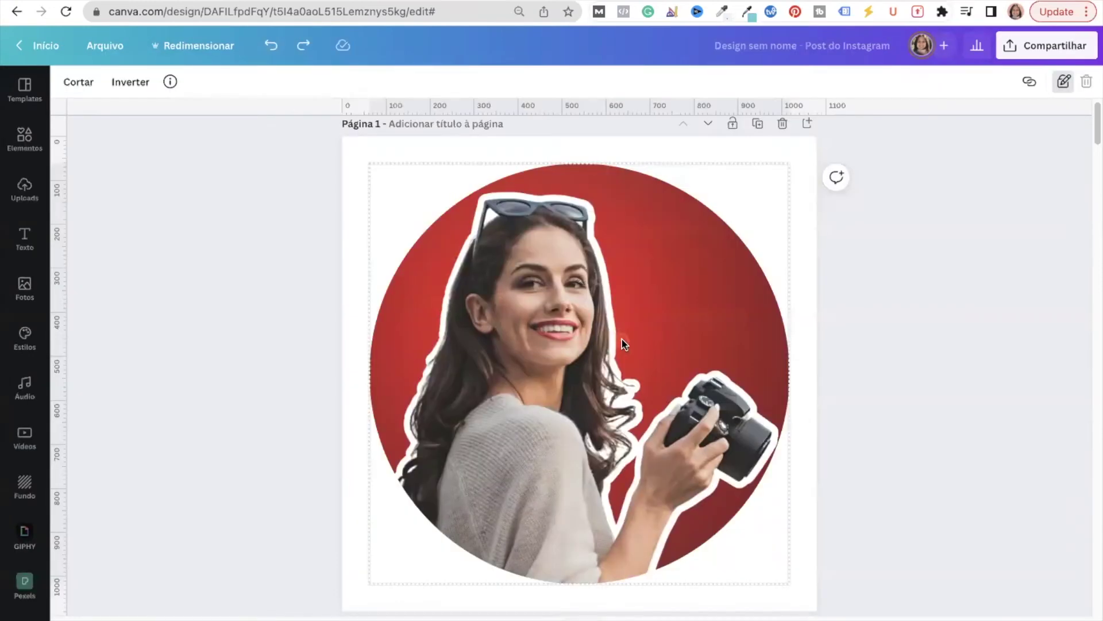
Enlarge the red-gradient portrait slightly inside the page 1 circular frame.
{"action": "double_click", "coordinate": [595, 353]}
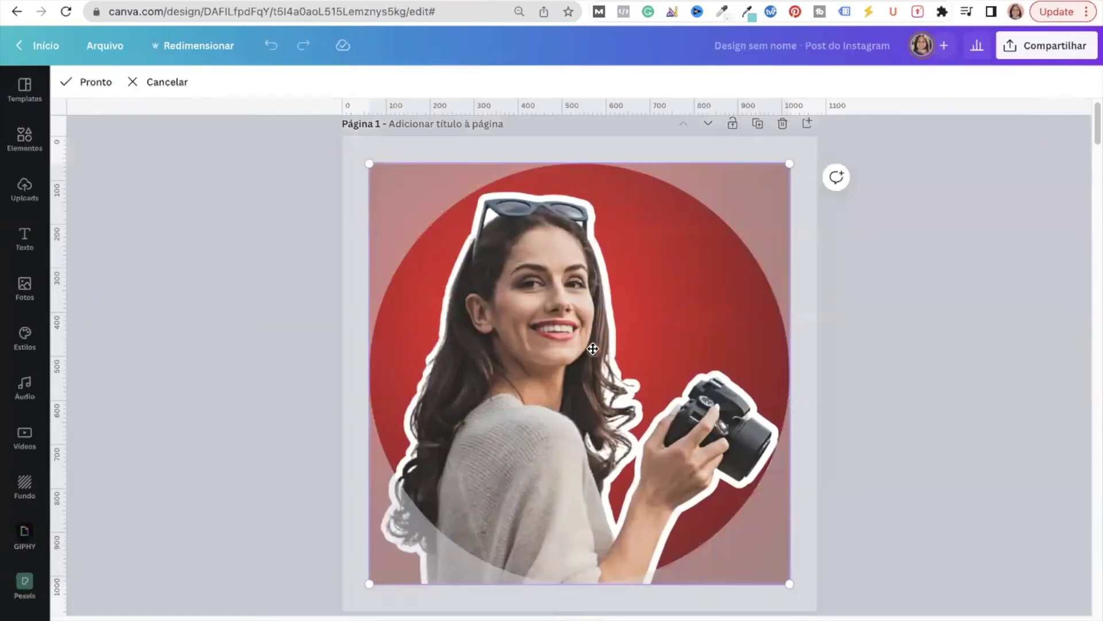
{"action": "left_click_drag", "start_coordinate": [368, 164], "coordinate": [363, 157]}
{"action": "left_click", "coordinate": [812, 374]}
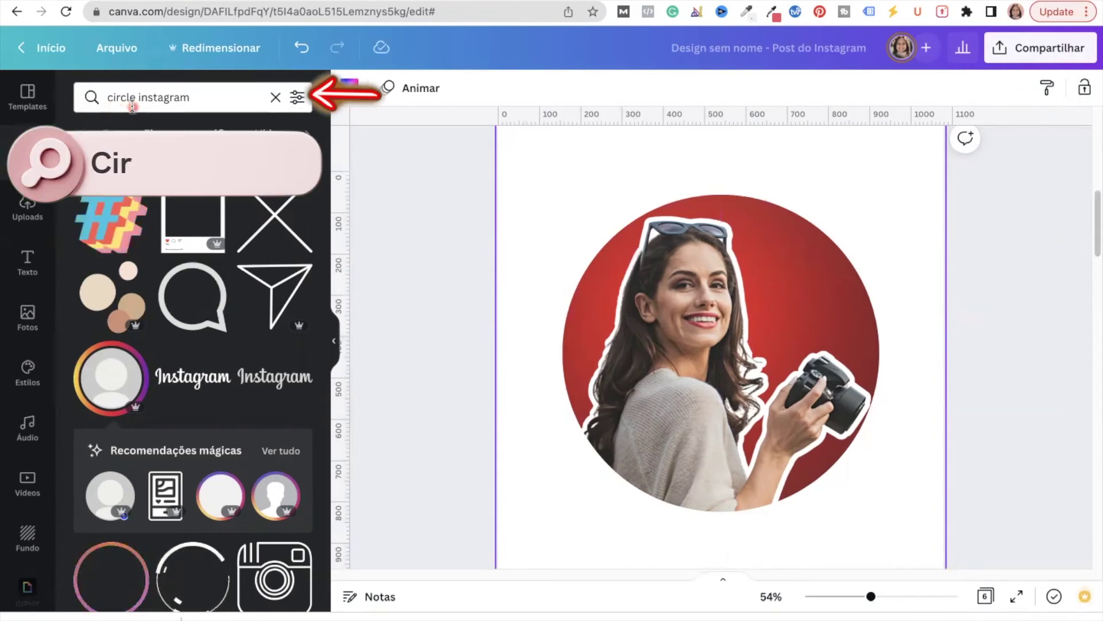
Surround the page 3 circular portrait with the Instagram gradient ring from the "circle instagram" results and enlarge the portrait inside its frame.
{"action": "left_click", "coordinate": [113, 391]}
{"action": "left_click_drag", "start_coordinate": [811, 433], "coordinate": [922, 556]}
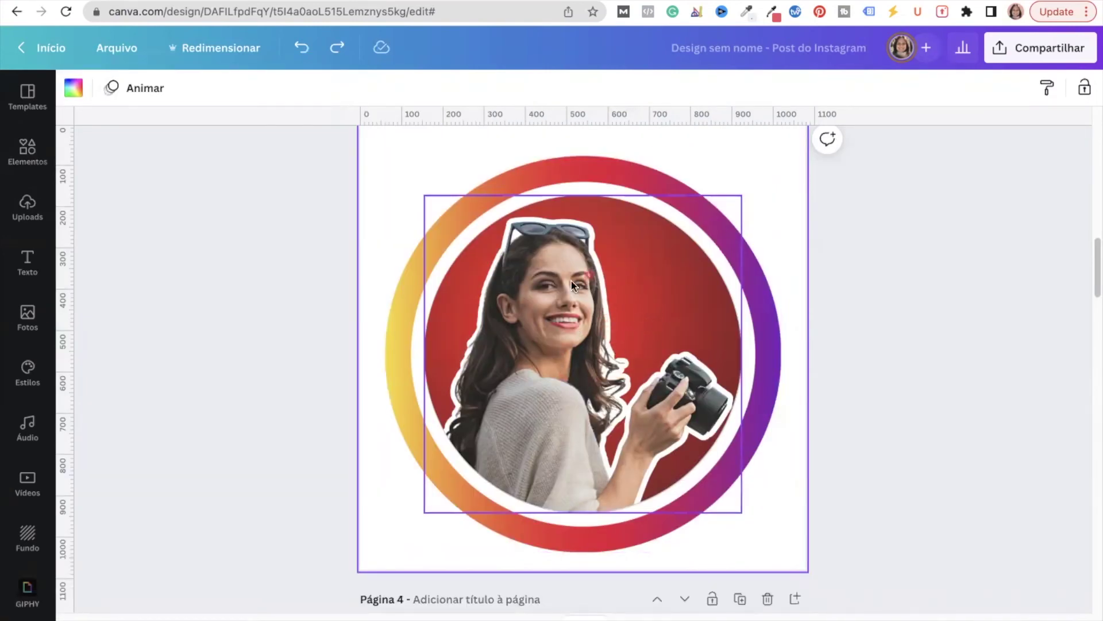
{"action": "double_click", "coordinate": [593, 354]}
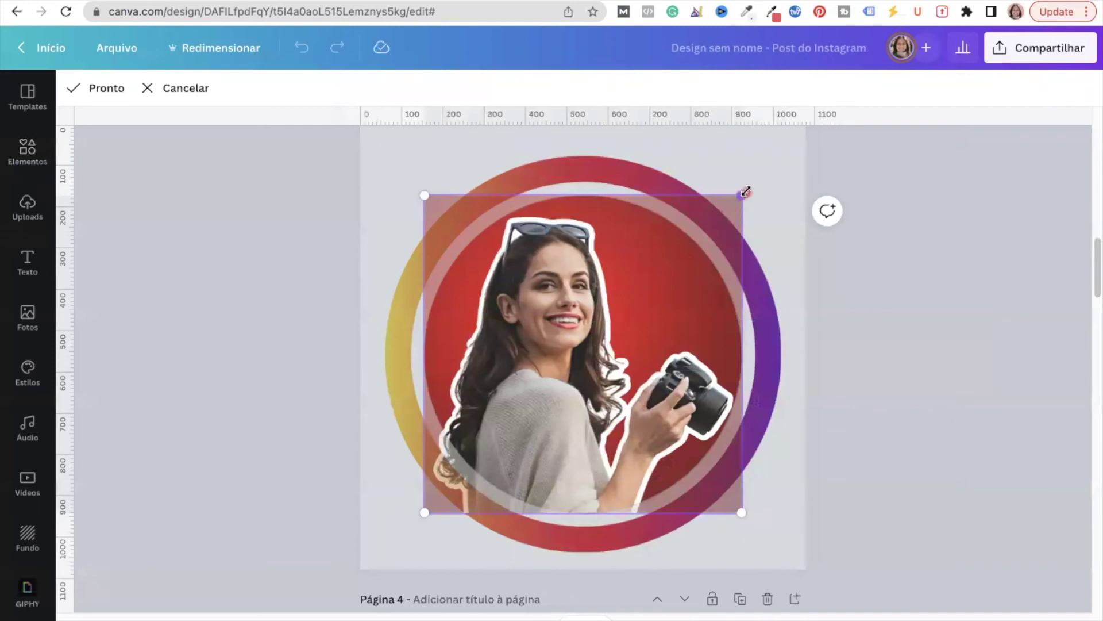
{"action": "left_click_drag", "start_coordinate": [746, 192], "coordinate": [778, 159]}
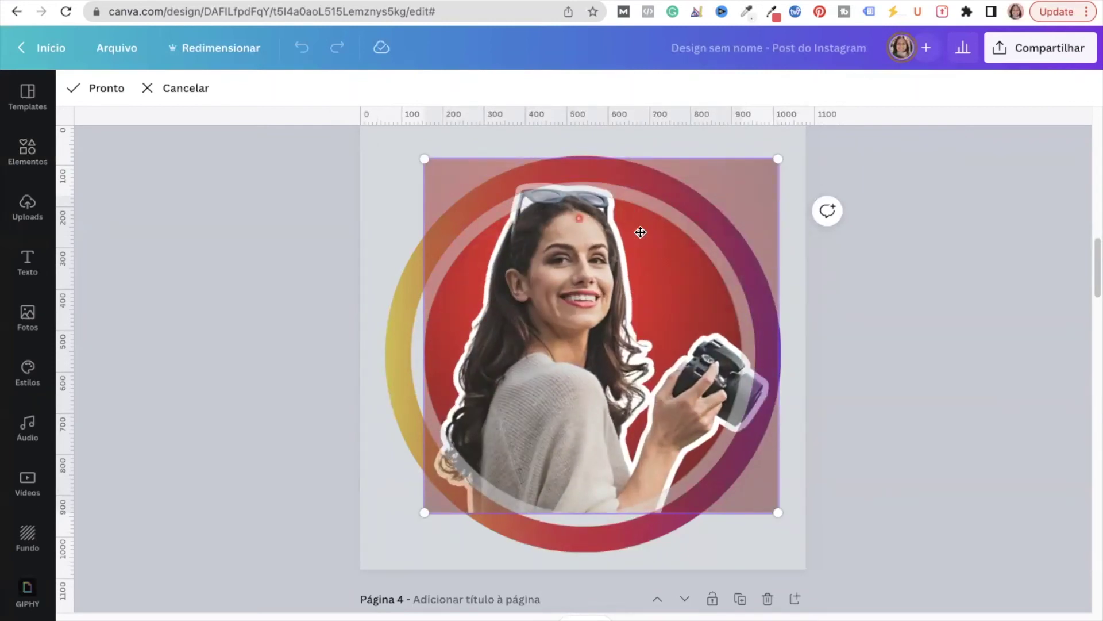
{"action": "left_click", "coordinate": [797, 341]}
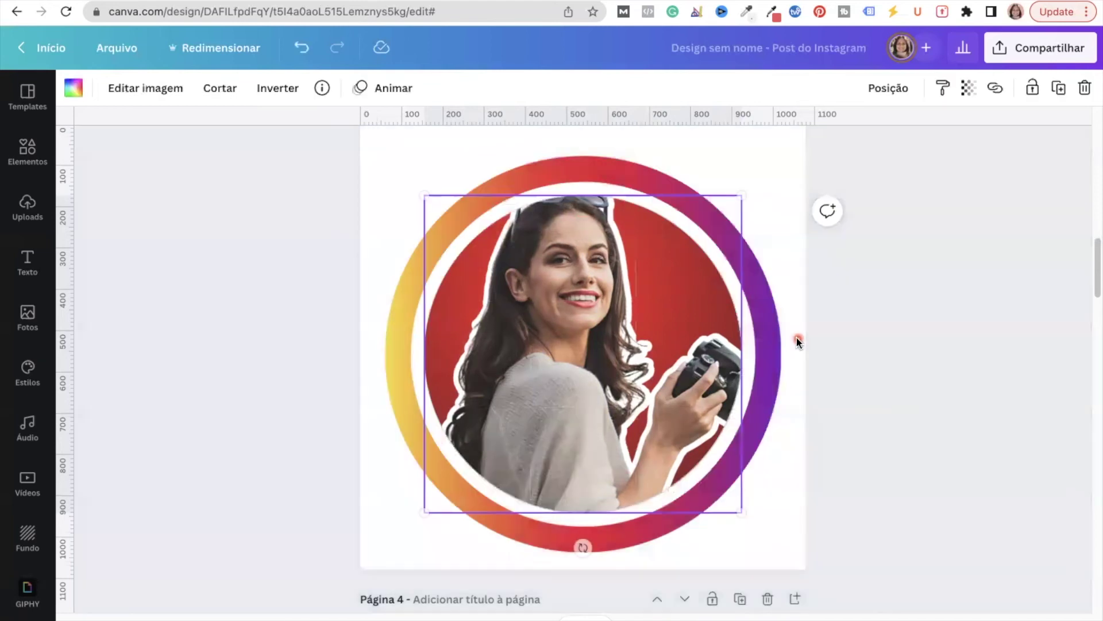
Add the uploaded red-gradient portrait to page 3 and remove its background.
{"action": "left_click", "coordinate": [27, 207]}
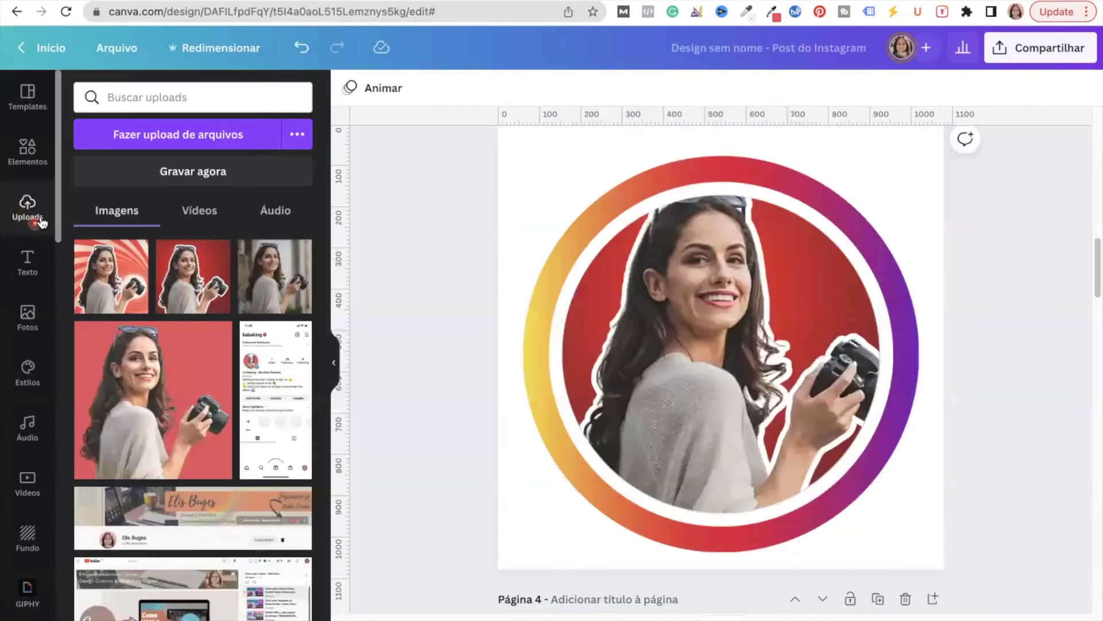
{"action": "left_click", "coordinate": [195, 290]}
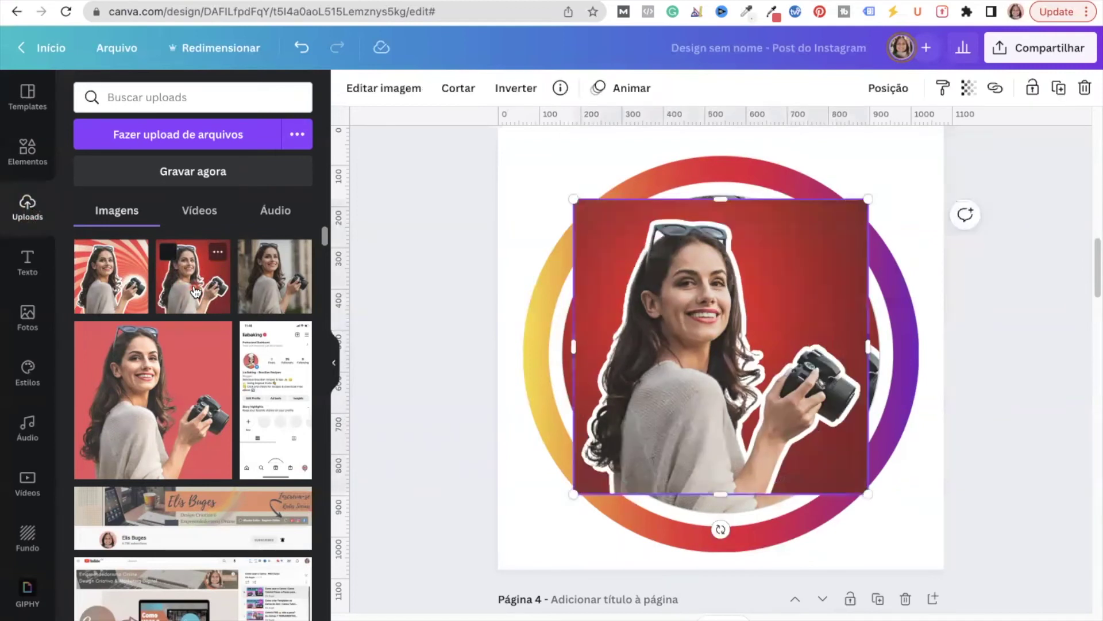
{"action": "left_click", "coordinate": [375, 92]}
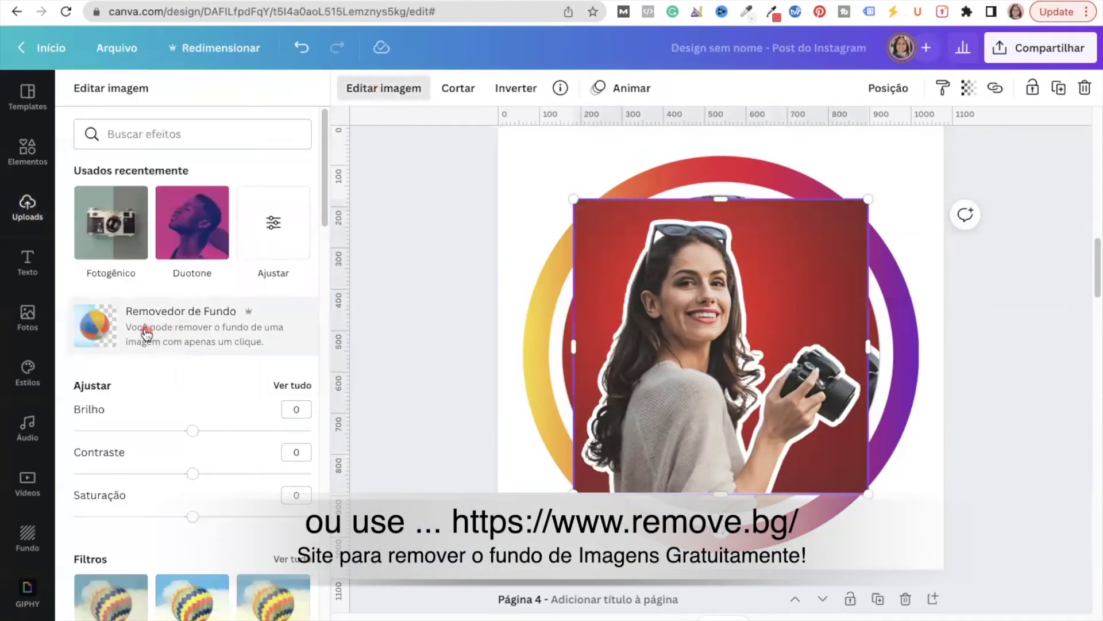
{"action": "left_click", "coordinate": [195, 321]}
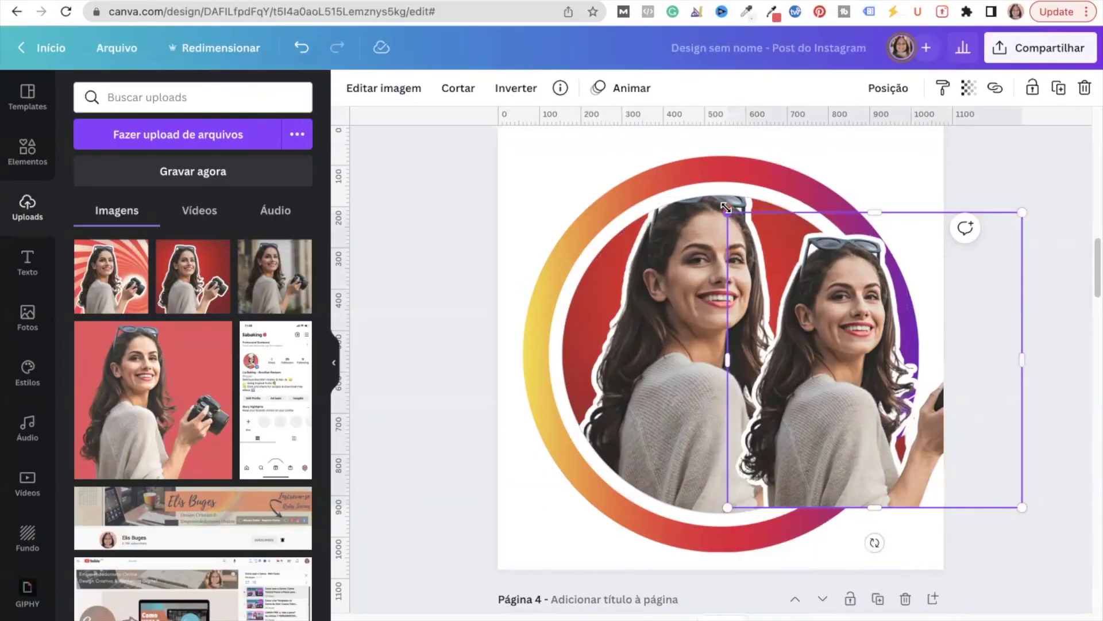
Enlarge the cut-out to match the framed portrait, overlapping the ring with the sunglasses and camera, and crop its lower edge.
{"action": "left_click_drag", "start_coordinate": [747, 213], "coordinate": [659, 138]}
{"action": "left_click", "coordinate": [659, 137]}
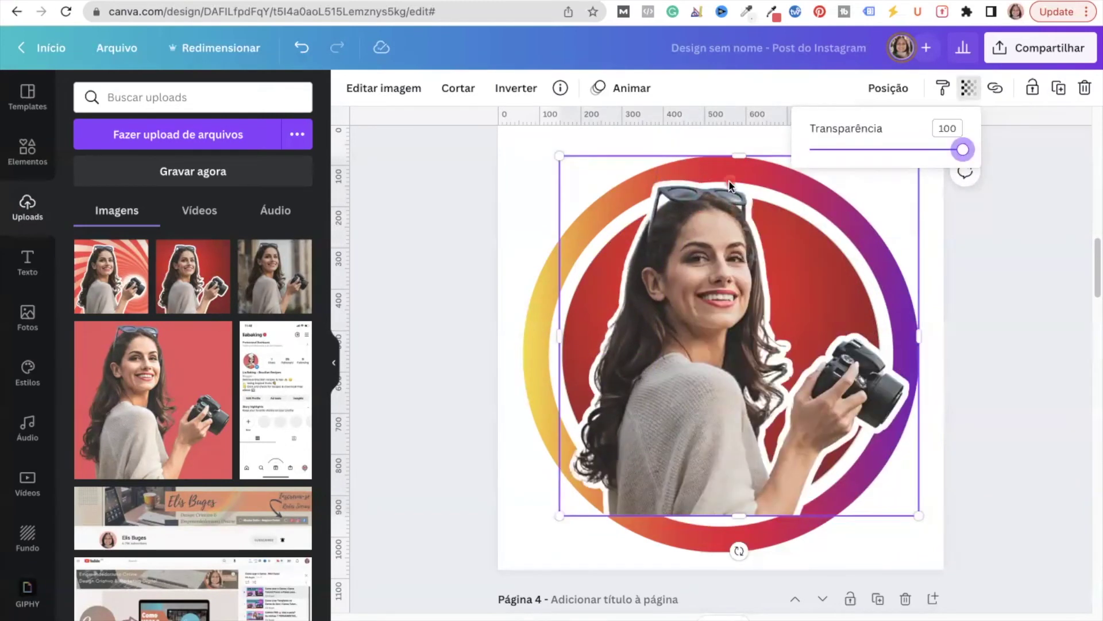
{"action": "left_click_drag", "start_coordinate": [742, 514], "coordinate": [744, 478]}
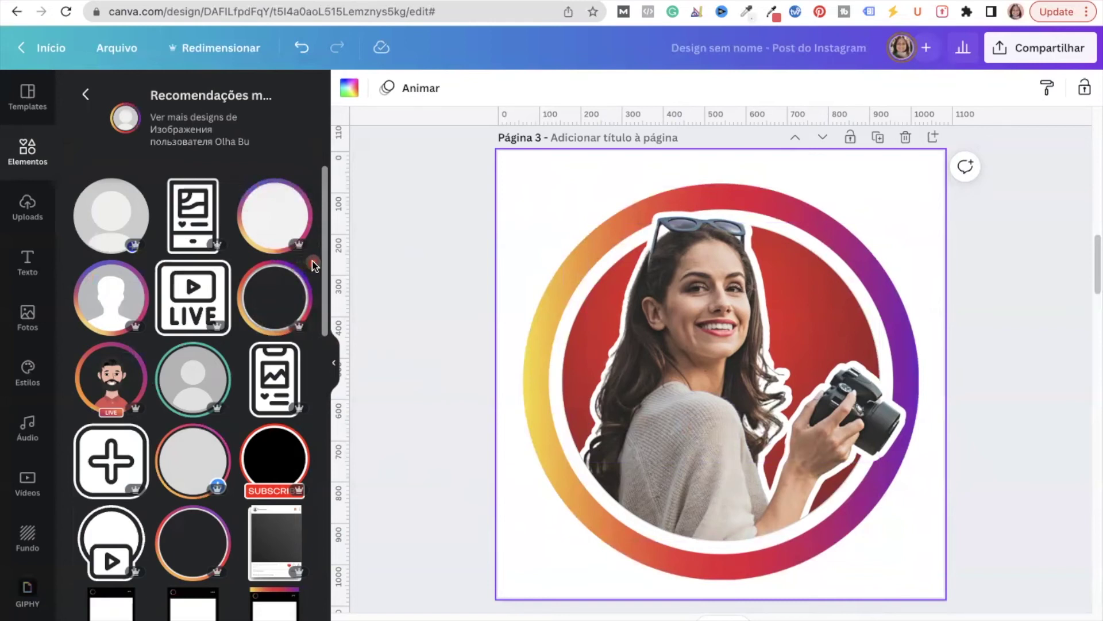
Leave the magic recommendations and search the graphic elements for "circle" only.
{"action": "left_click", "coordinate": [89, 96]}
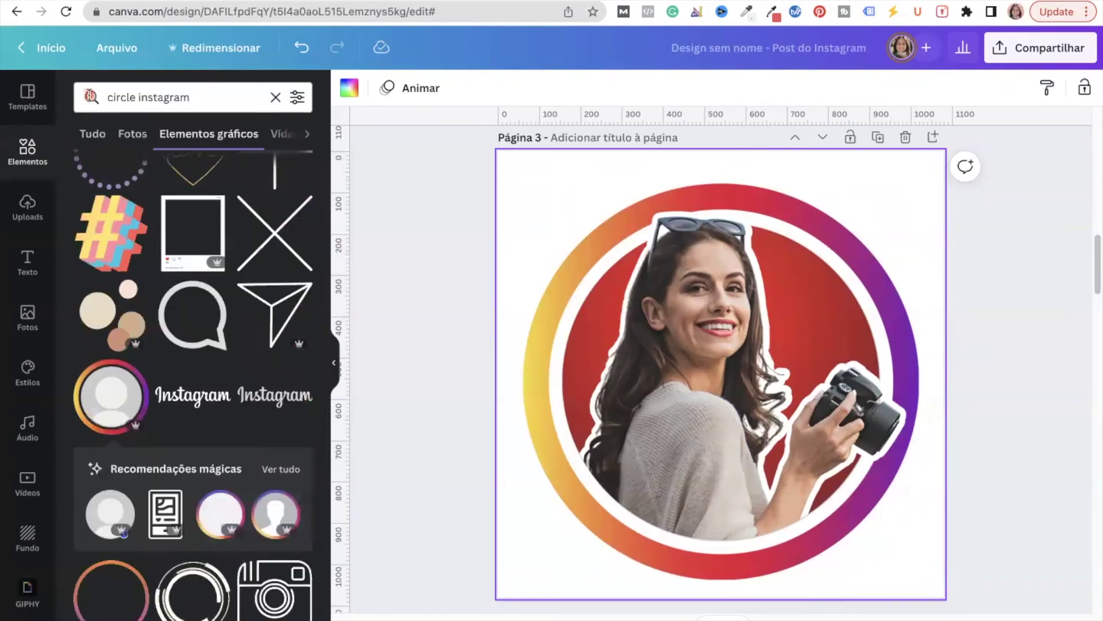
{"action": "left_click", "coordinate": [139, 98]}
{"action": "left_click_drag", "start_coordinate": [139, 98], "coordinate": [206, 98]}
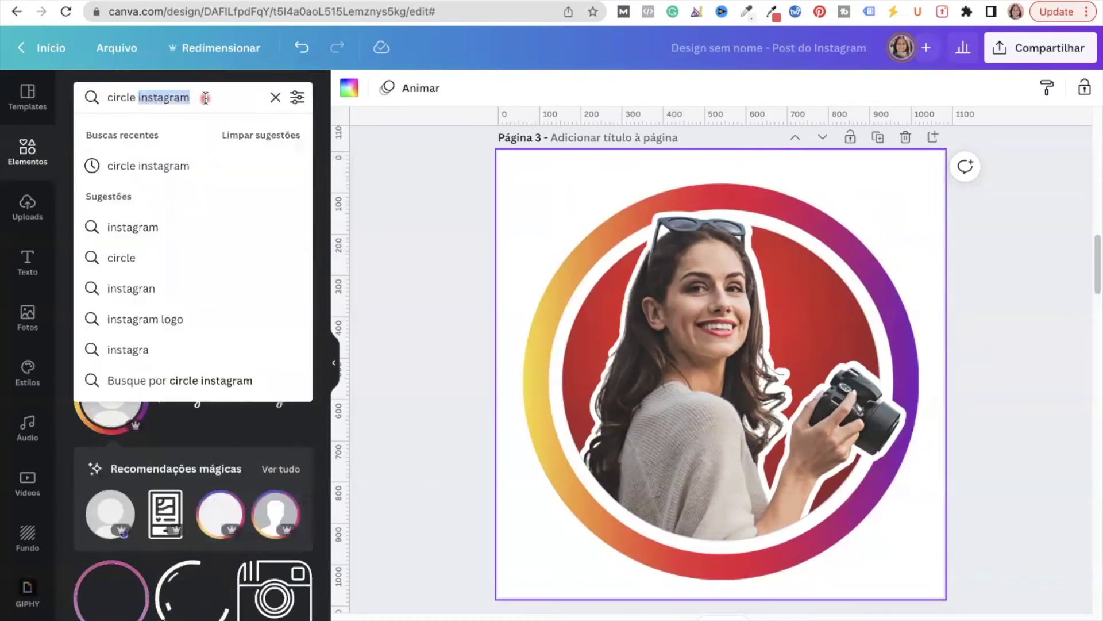
{"action": "key", "text": "BackSpace"}
{"action": "key", "text": "Return"}
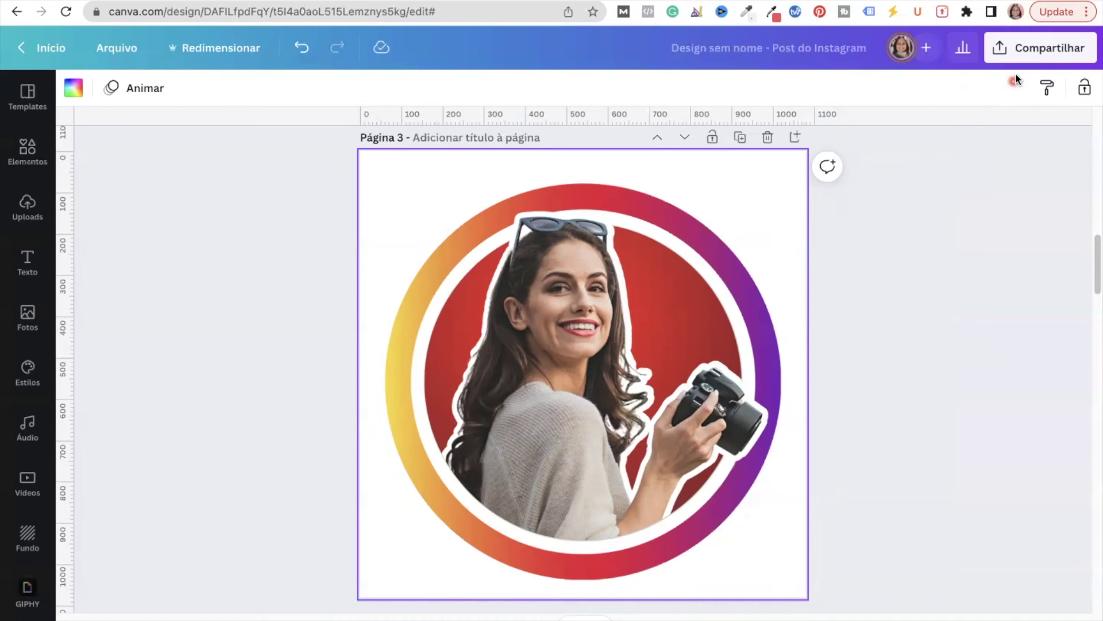
Download only page 3 as a PNG with a transparent background.
{"action": "left_click", "coordinate": [1020, 53]}
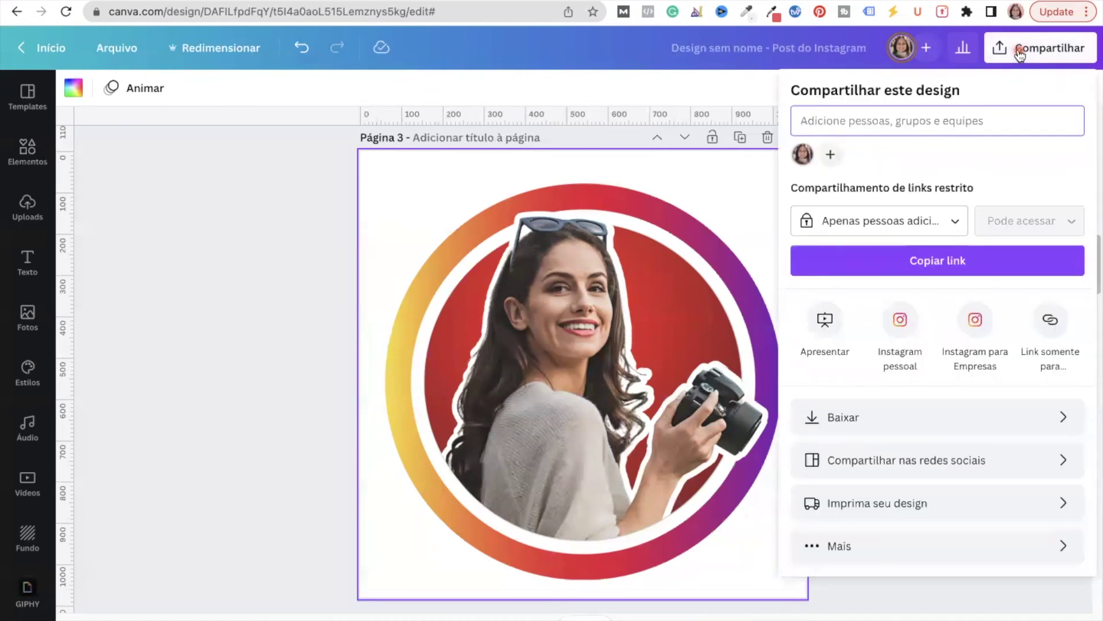
{"action": "left_click", "coordinate": [864, 422]}
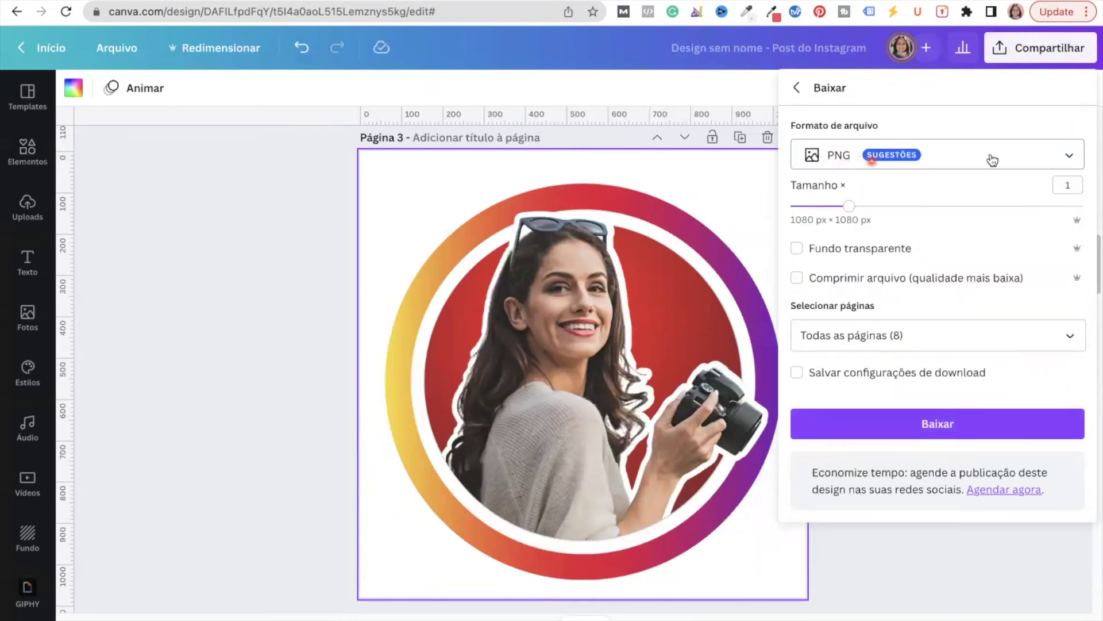
{"action": "left_click", "coordinate": [1068, 164]}
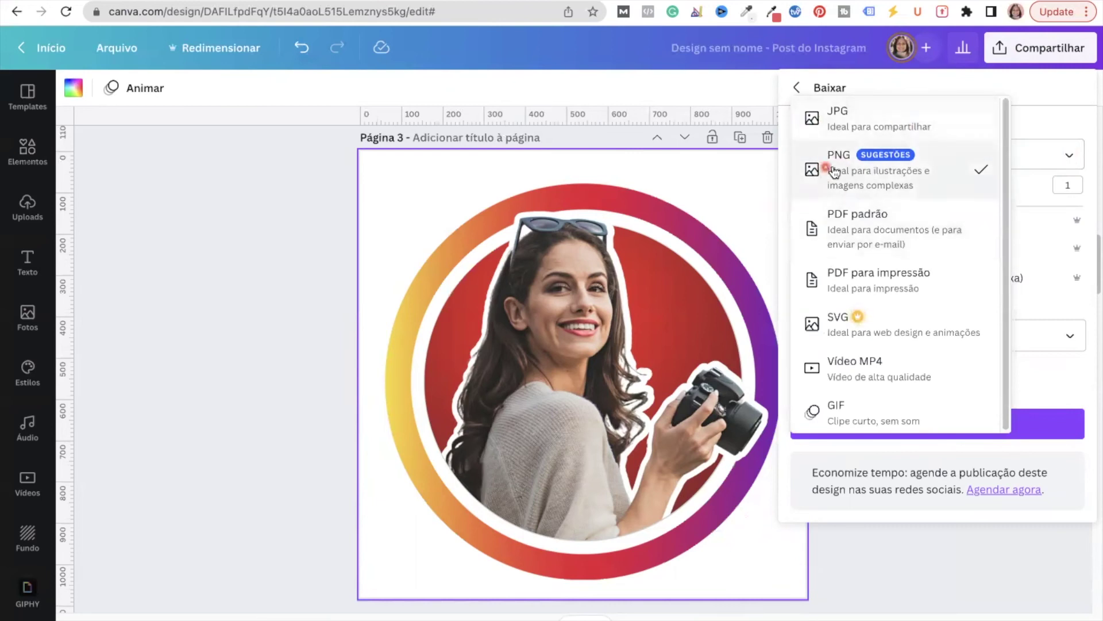
{"action": "left_click", "coordinate": [856, 170]}
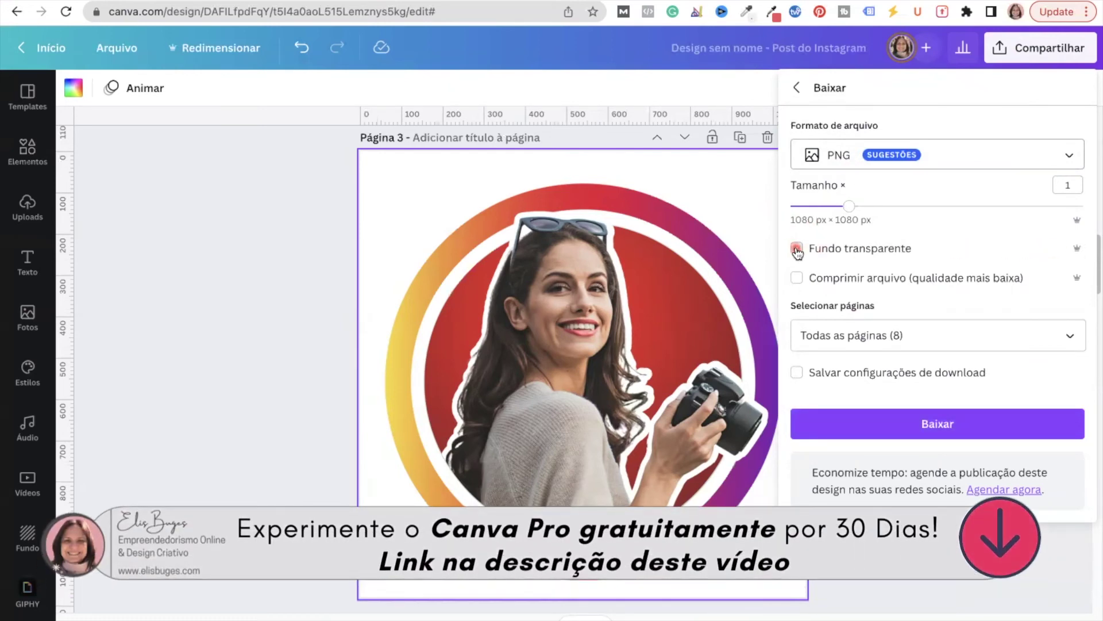
{"action": "left_click", "coordinate": [797, 249]}
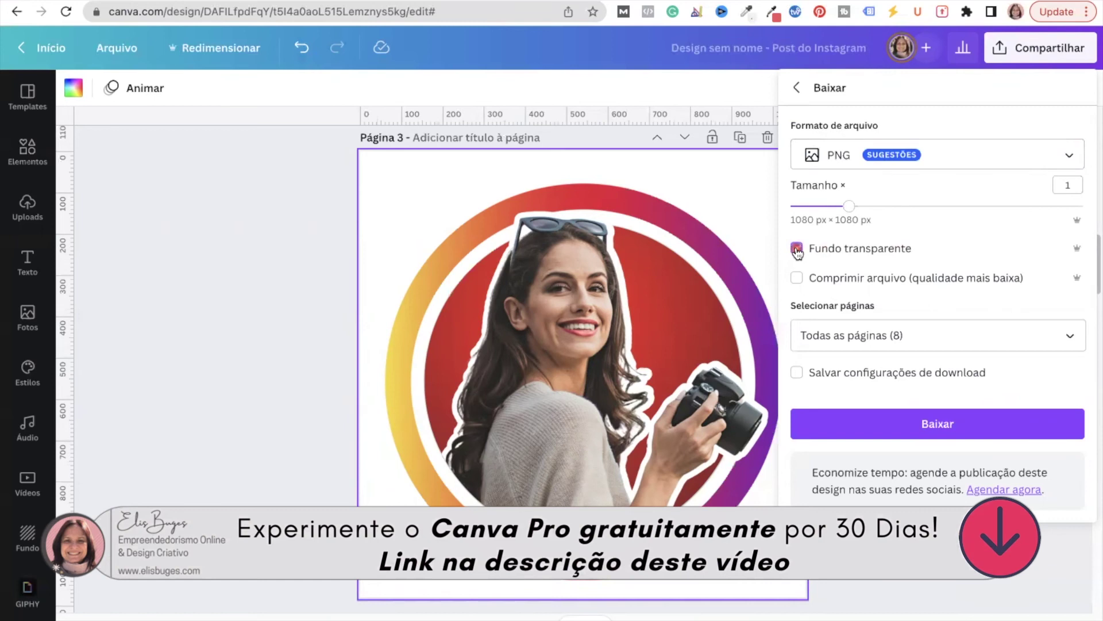
{"action": "left_click", "coordinate": [1060, 339]}
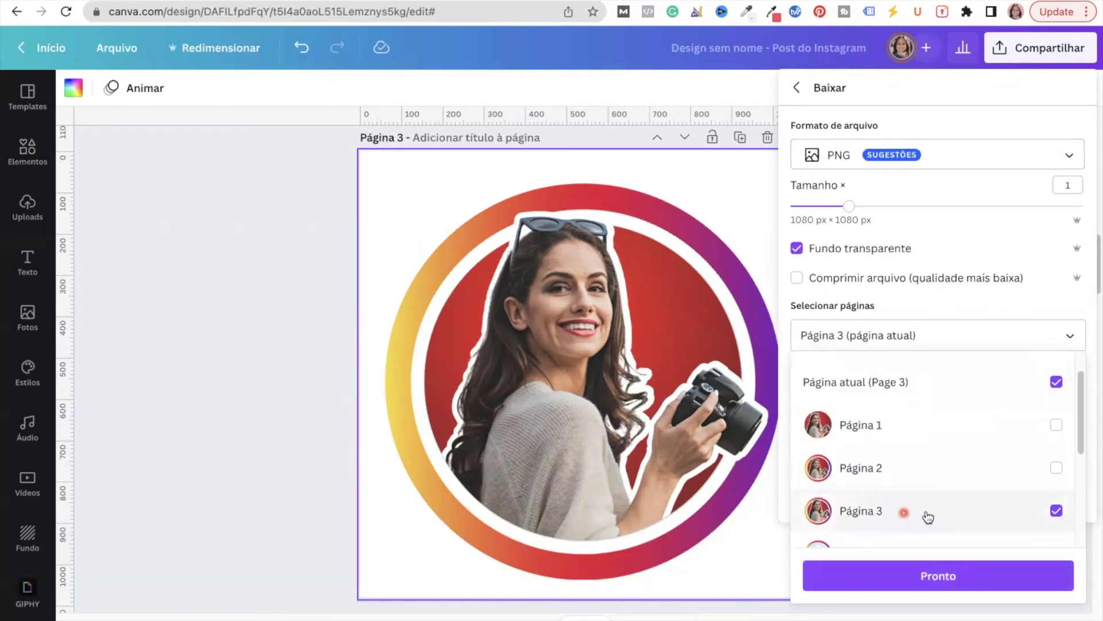
{"action": "left_click", "coordinate": [944, 579]}
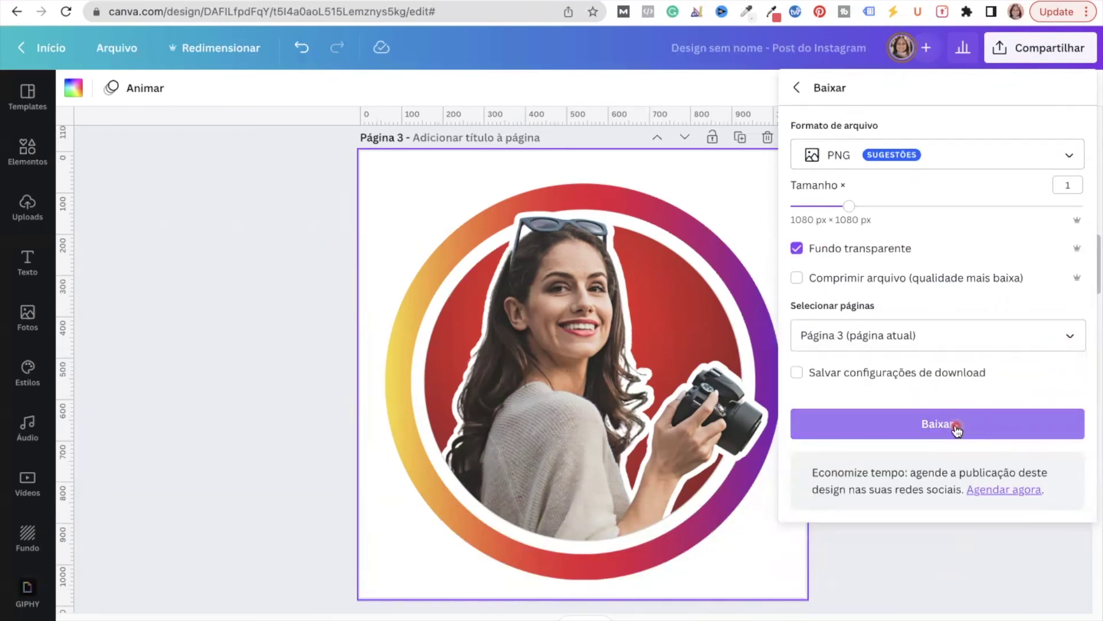
{"action": "left_click", "coordinate": [956, 428]}
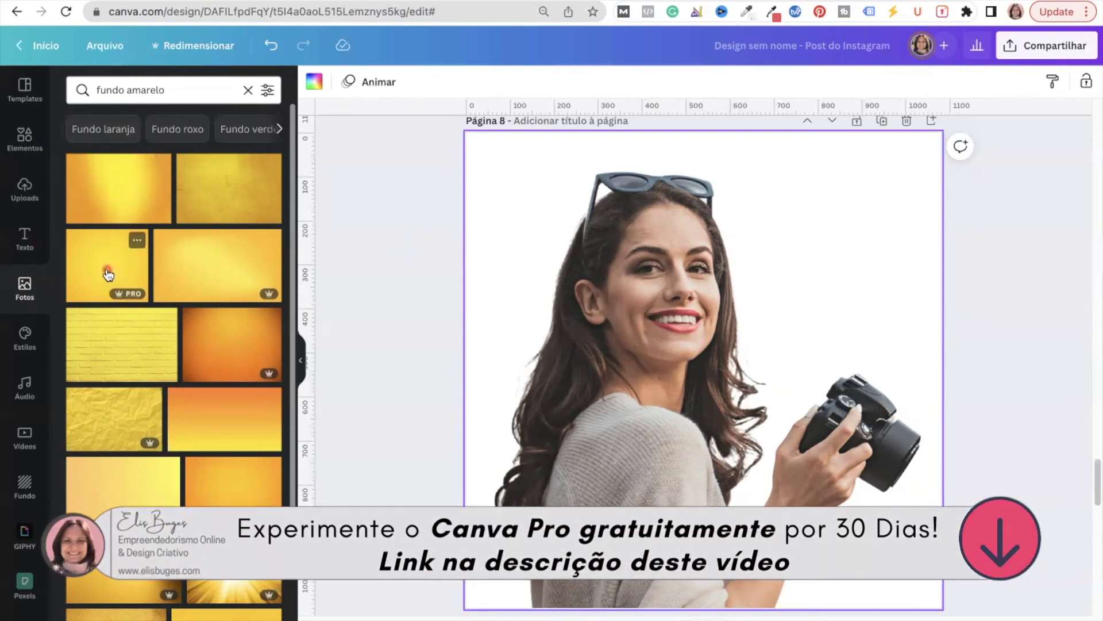
Fill the page 8 background with a plain yellow photo and apply the Noir filter from Fotogênico to the portrait cut-out.
{"action": "left_click_drag", "start_coordinate": [108, 273], "coordinate": [469, 193]}
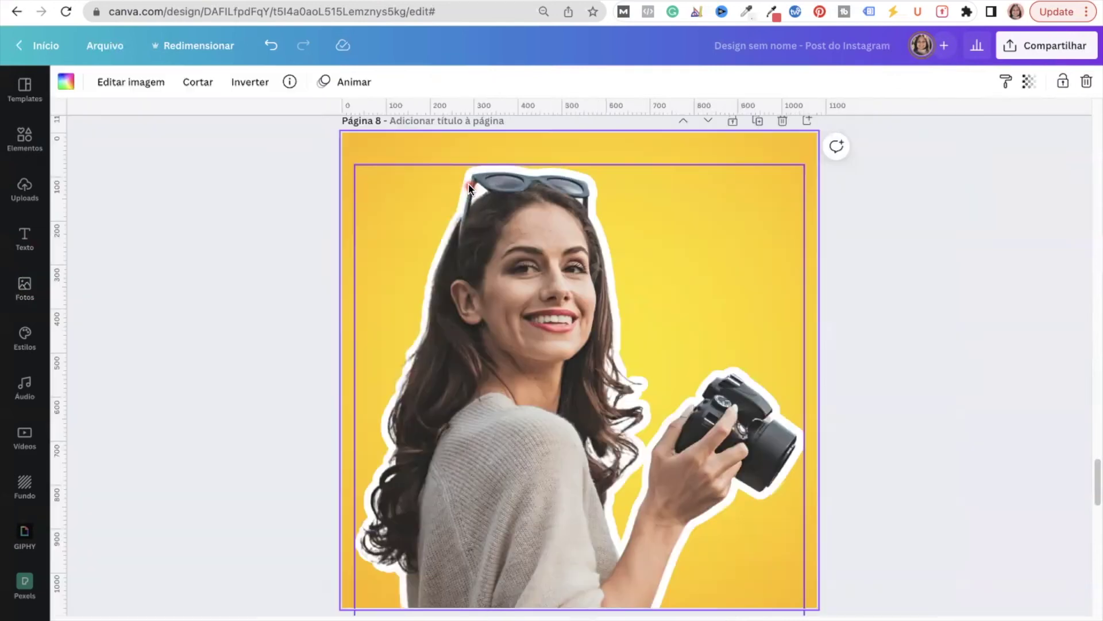
{"action": "left_click", "coordinate": [527, 210]}
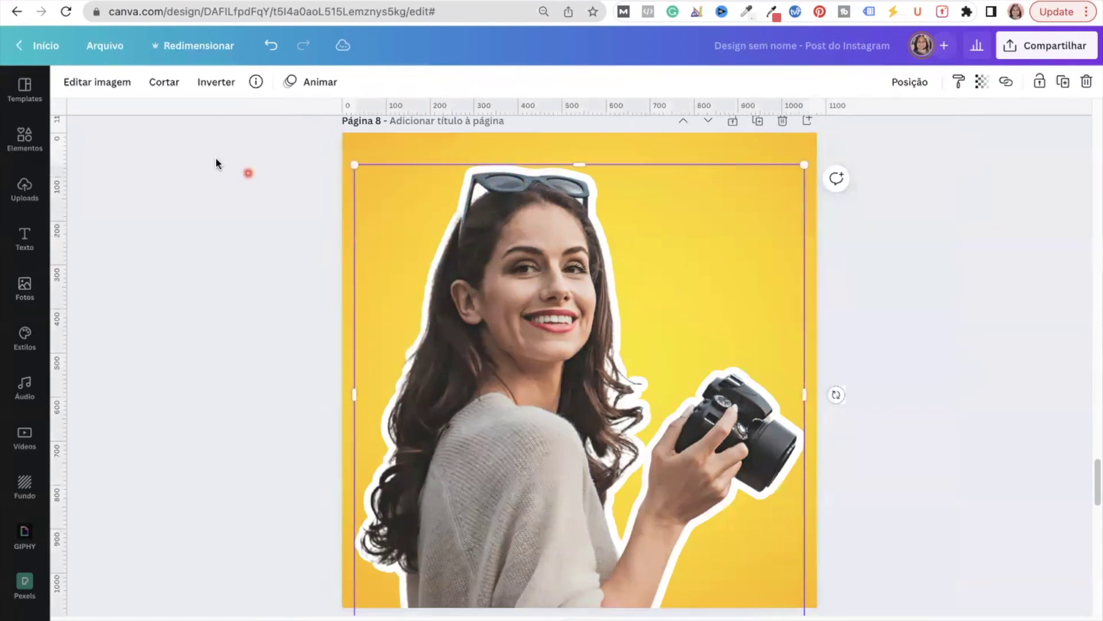
{"action": "left_click", "coordinate": [99, 83]}
{"action": "scroll", "coordinate": [249, 297], "scroll_direction": "down", "scroll_amount": 15}
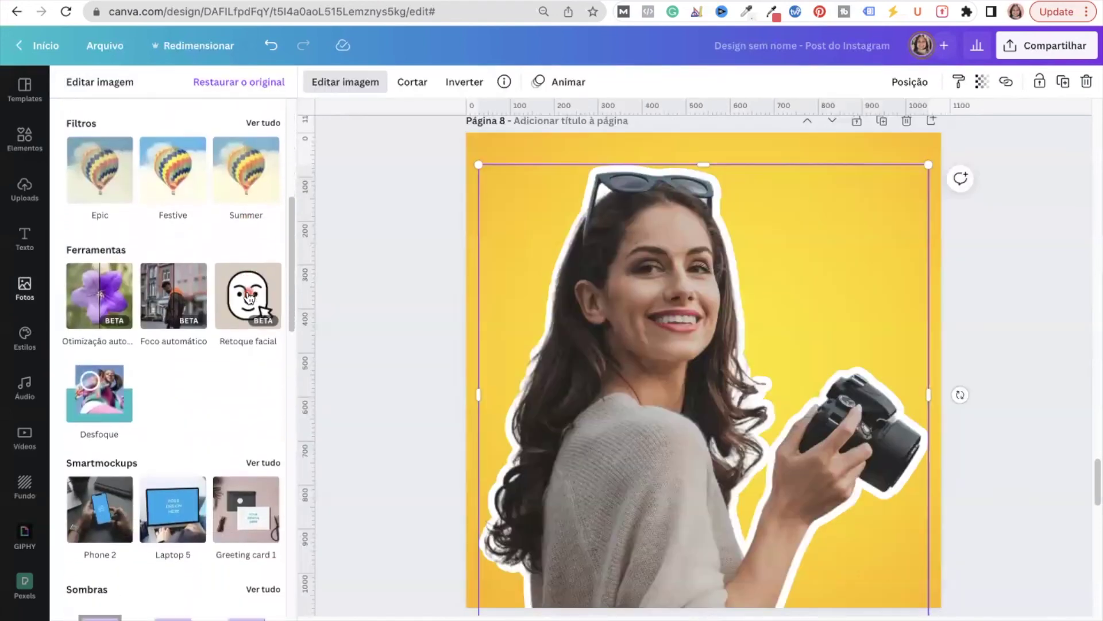
{"action": "scroll", "coordinate": [248, 297], "scroll_direction": "down", "scroll_amount": 4}
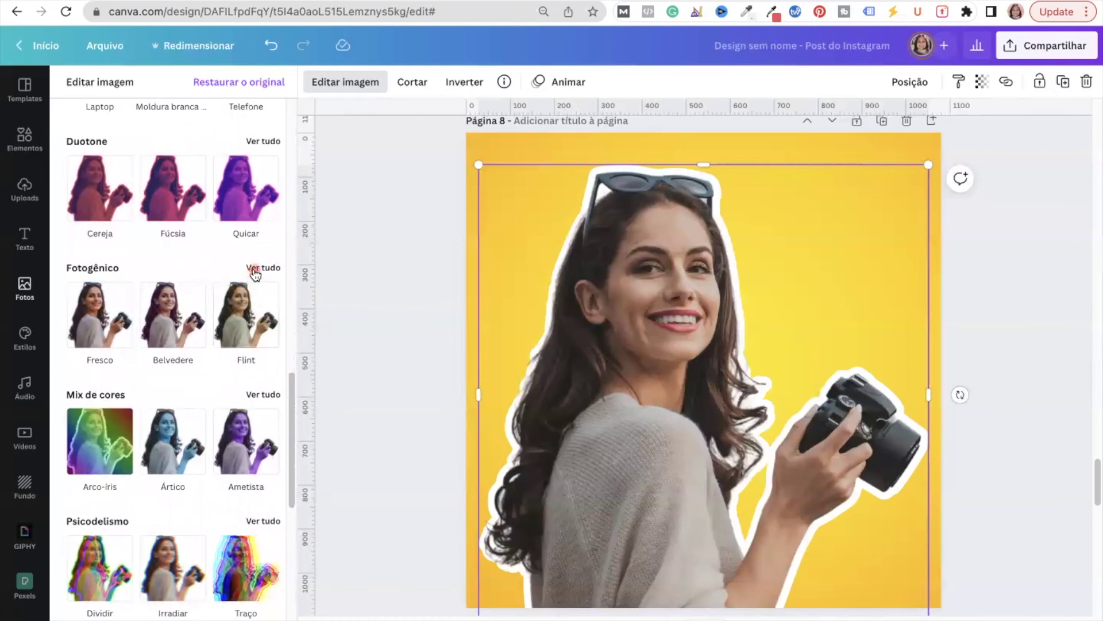
{"action": "left_click", "coordinate": [255, 269]}
{"action": "scroll", "coordinate": [243, 300], "scroll_direction": "down", "scroll_amount": 8}
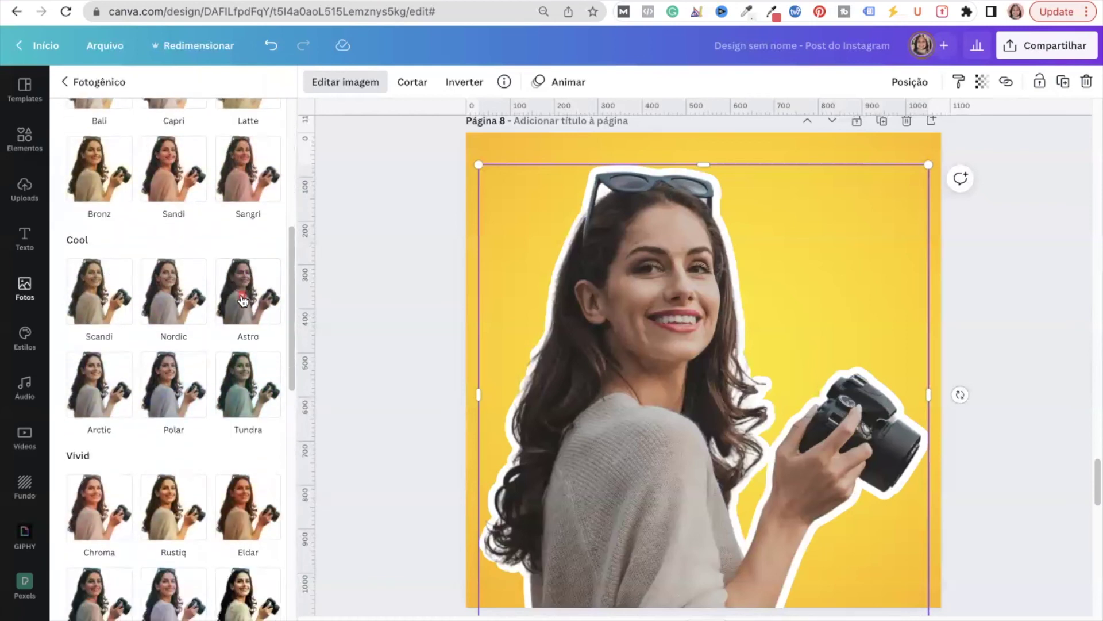
{"action": "scroll", "coordinate": [243, 300], "scroll_direction": "down", "scroll_amount": 15}
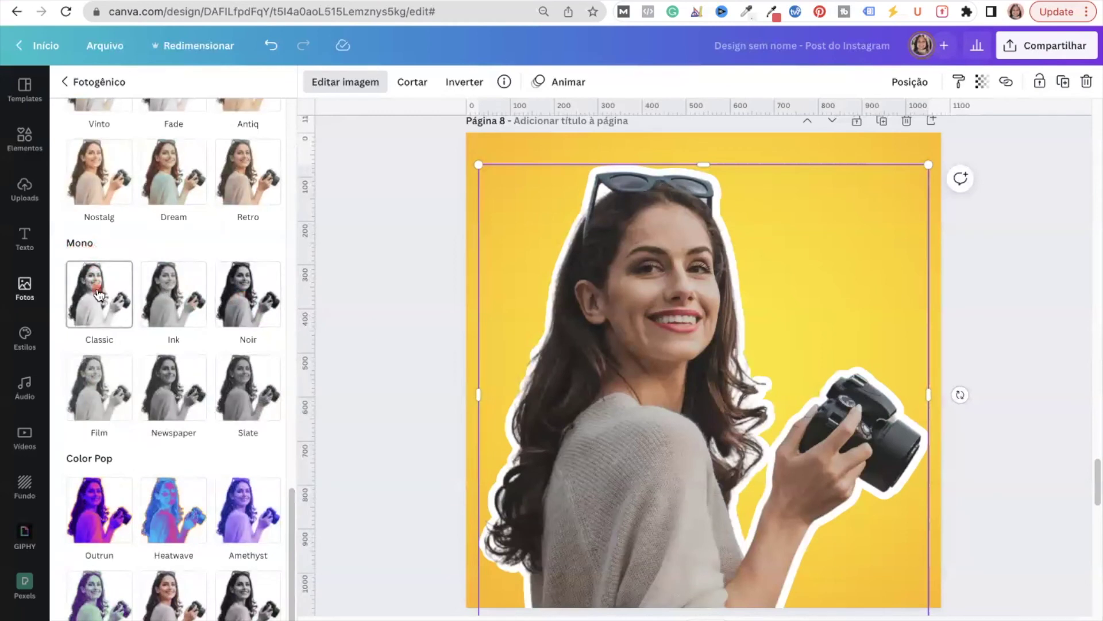
{"action": "left_click", "coordinate": [240, 306]}
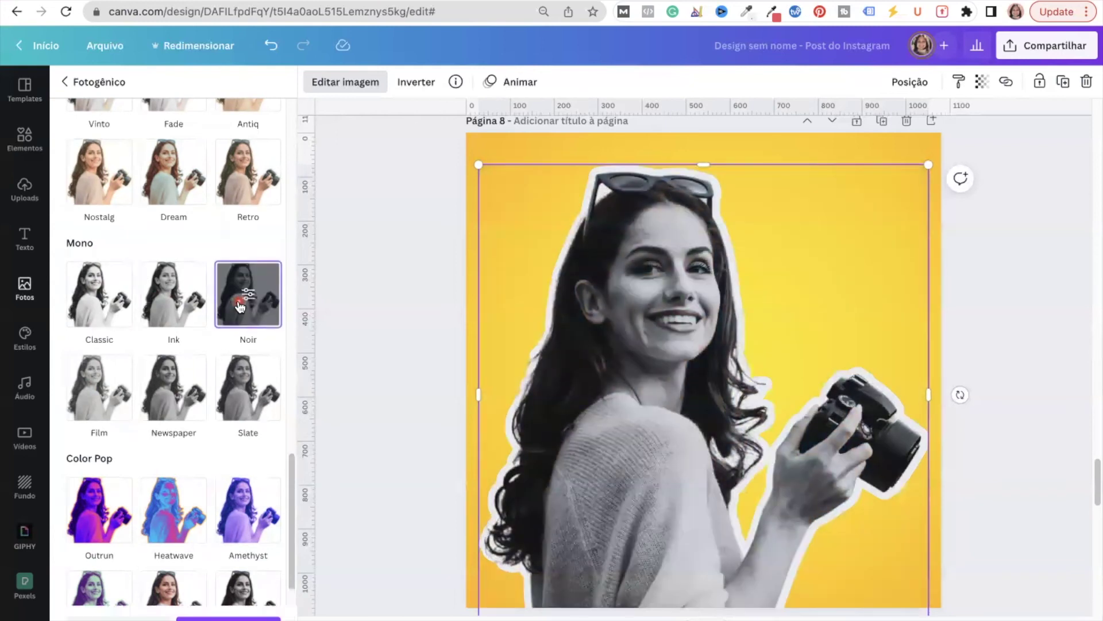
{"action": "scroll", "coordinate": [240, 306], "scroll_direction": "down", "scroll_amount": 1}
{"action": "left_click", "coordinate": [95, 233]}
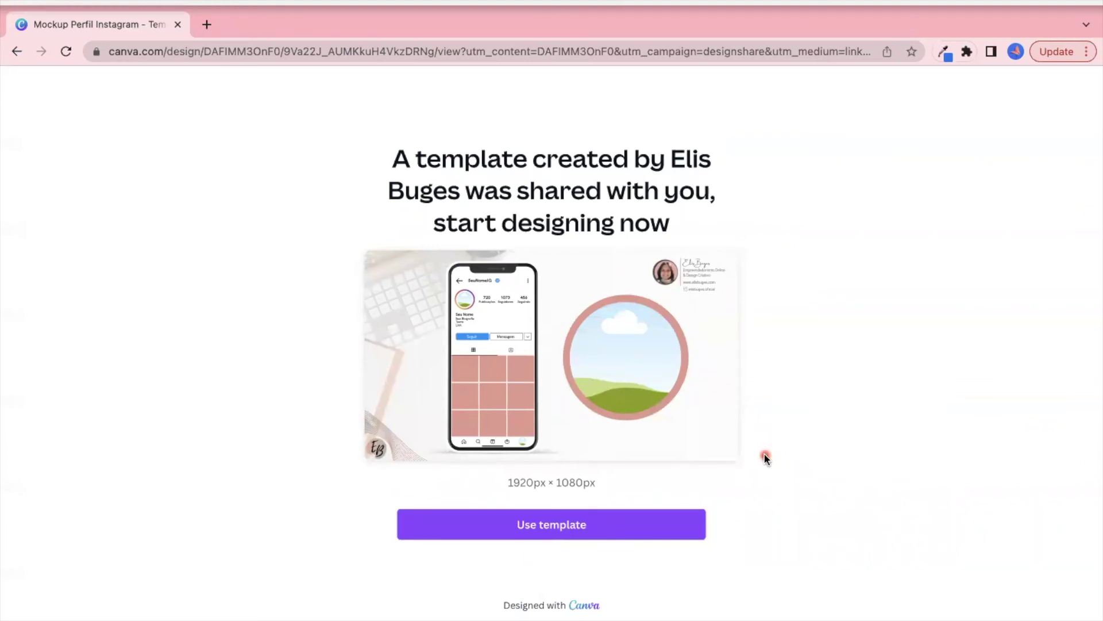
Open an editable copy of the shared Instagram profile mockup template, continuing with email.
{"action": "left_click", "coordinate": [599, 526]}
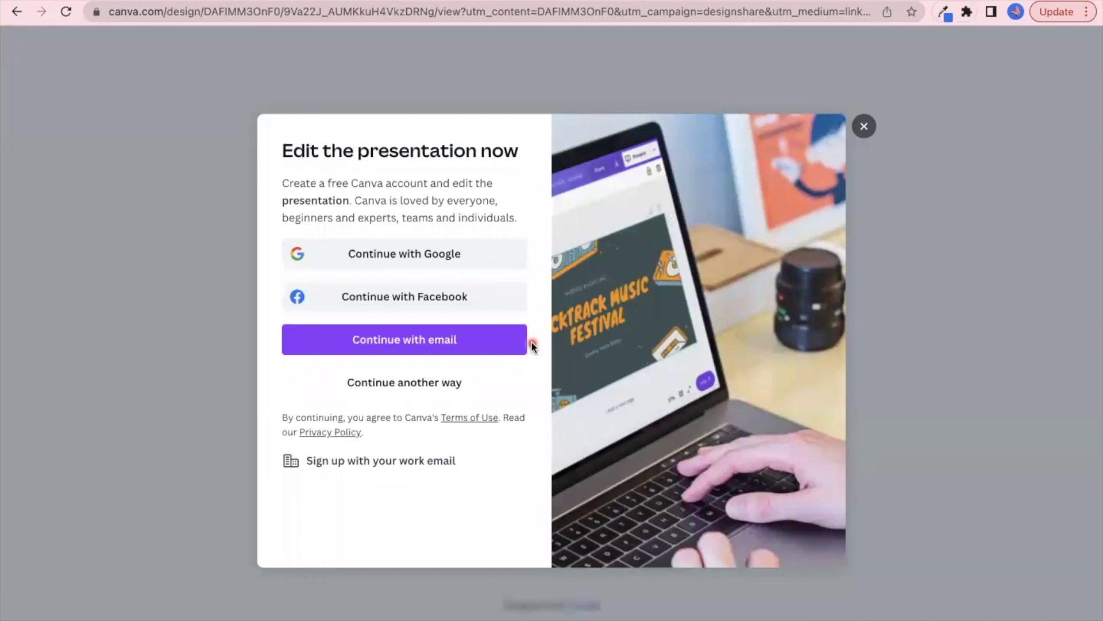
{"action": "left_click", "coordinate": [493, 343]}
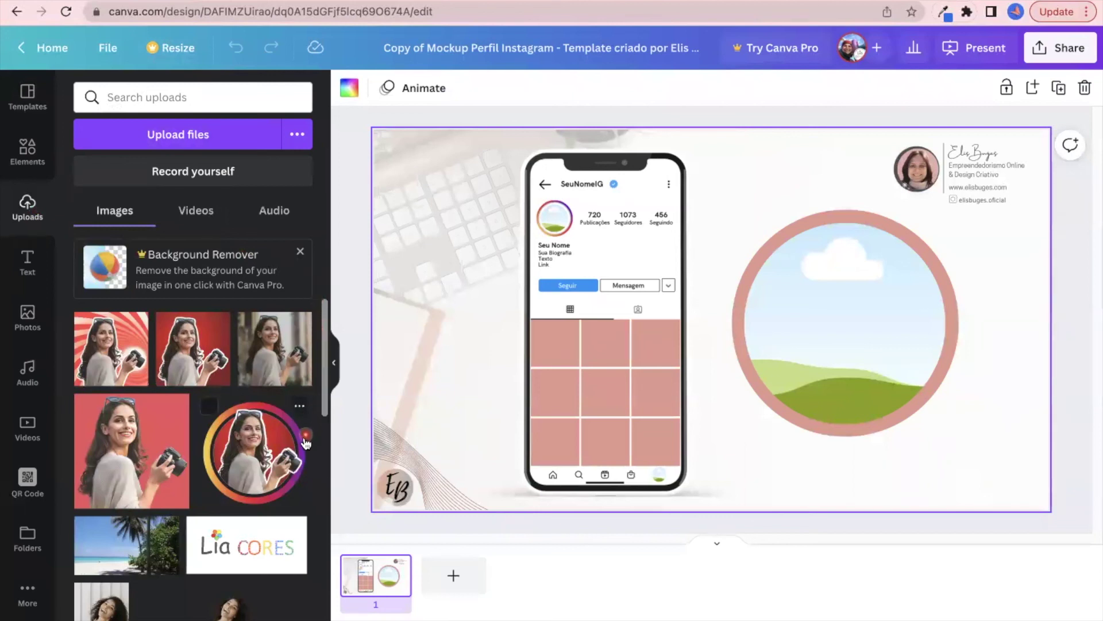
Fill the mockup's phone profile frames and large circular frame with the uploaded red swirl portrait, and enlarge the workspace view.
{"action": "left_click", "coordinate": [305, 474]}
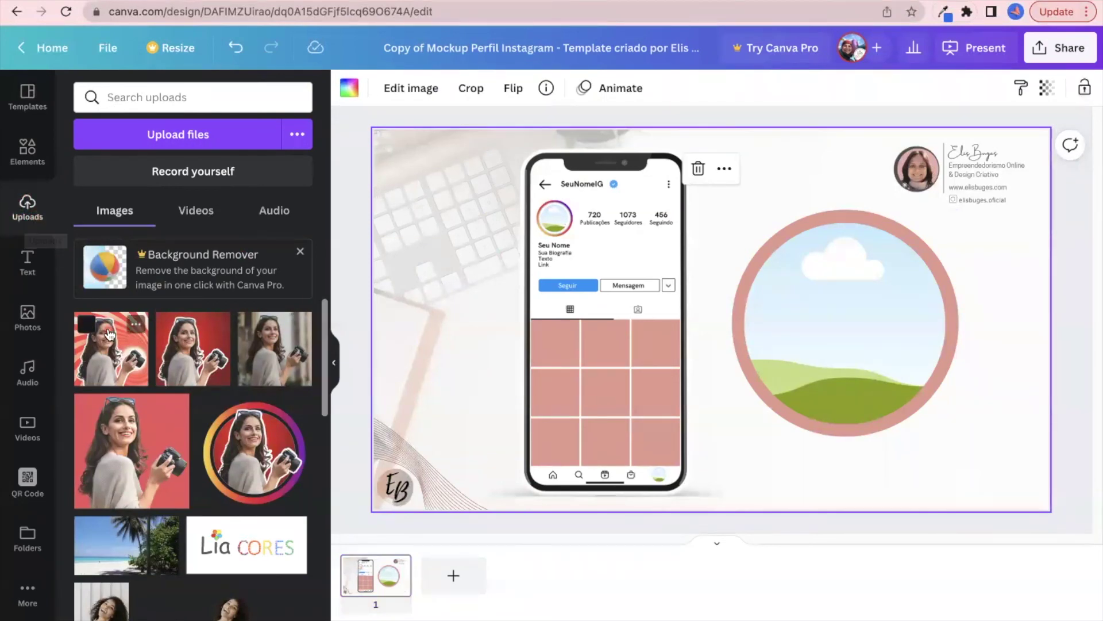
{"action": "left_click_drag", "start_coordinate": [113, 345], "coordinate": [547, 221]}
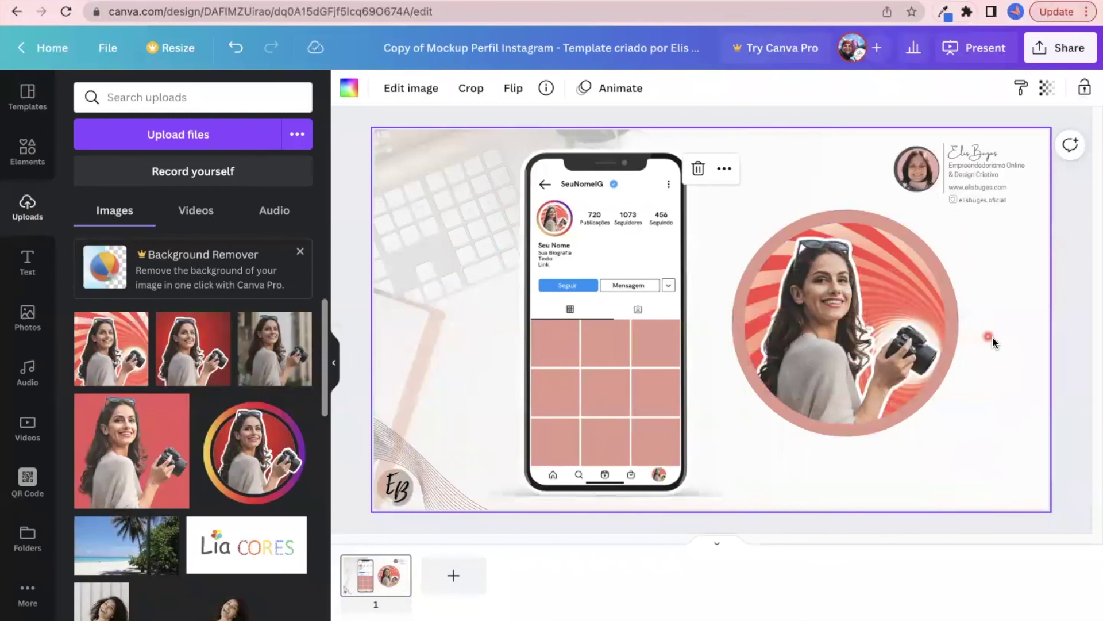
{"action": "key", "text": "super+slash"}
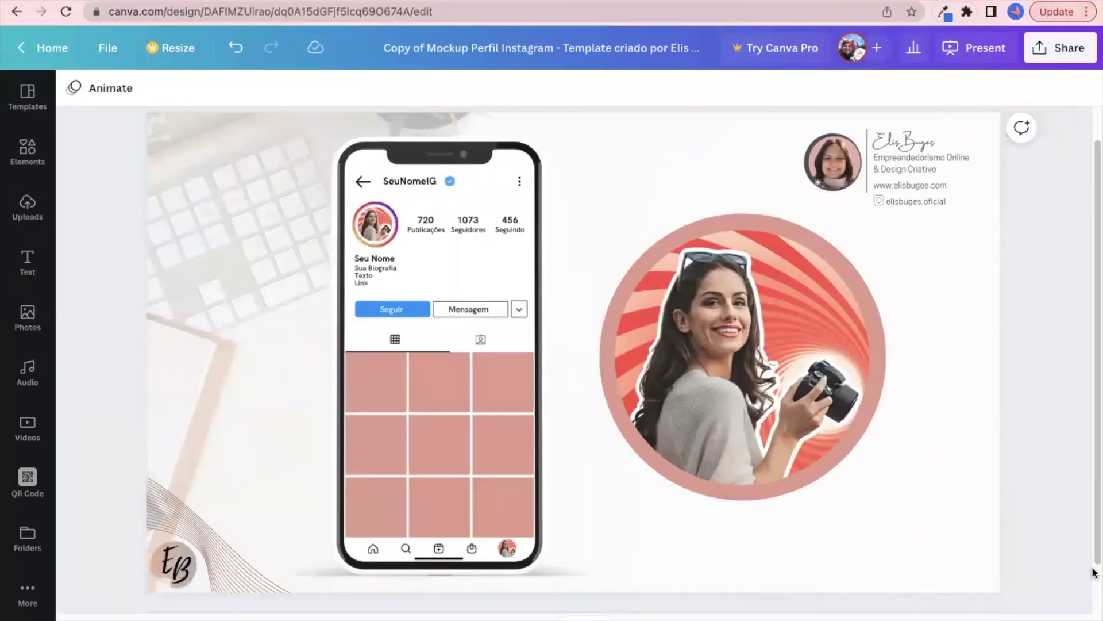